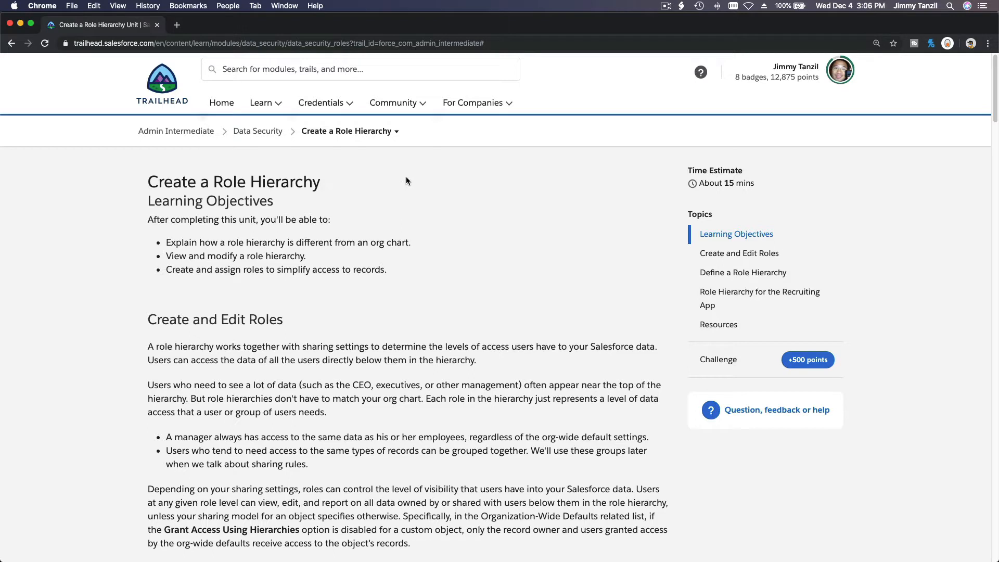
Open the Admin Intermediate Trailhead Playground from the account's Hands-on Orgs page
click(834, 83)
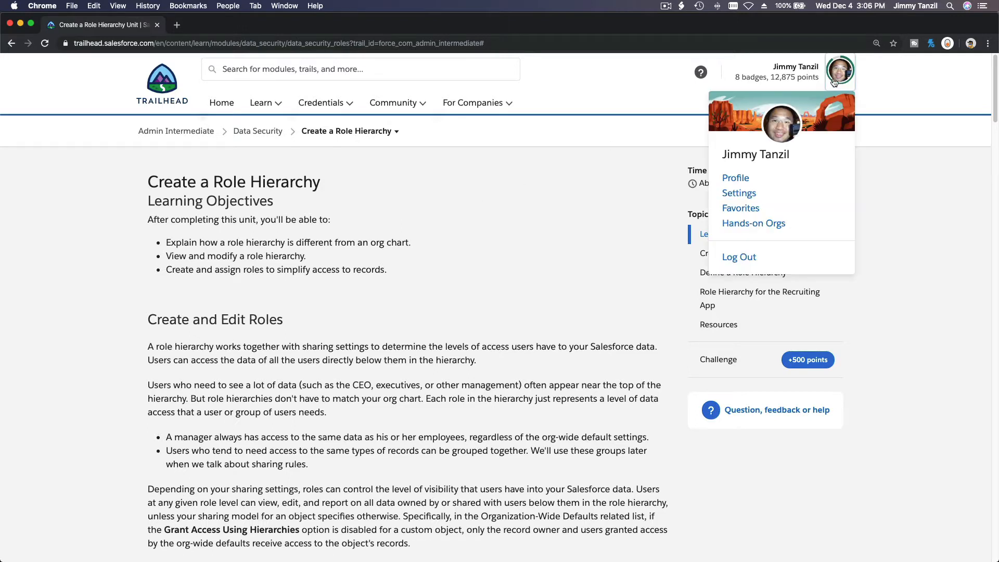
super+click(766, 229)
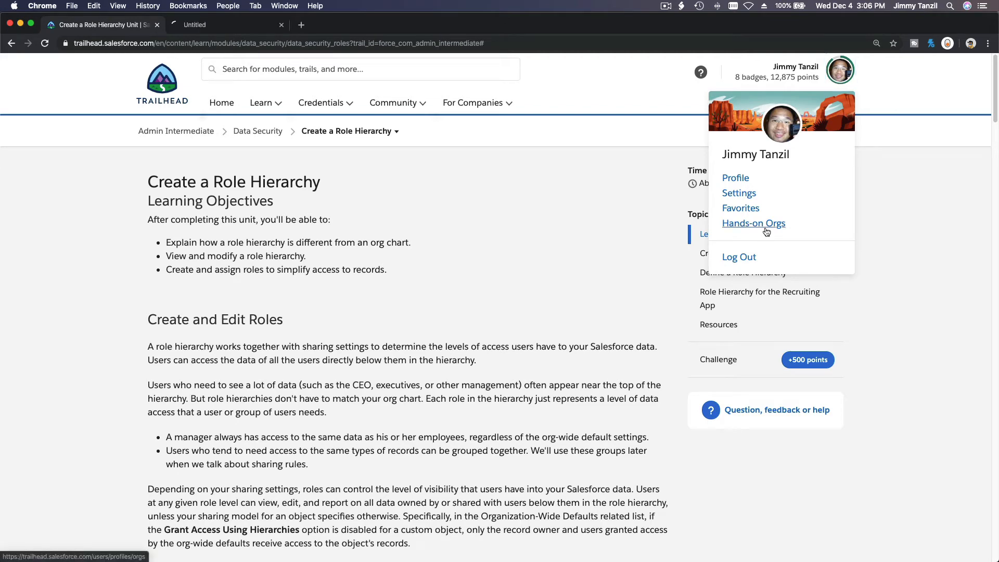
click(245, 26)
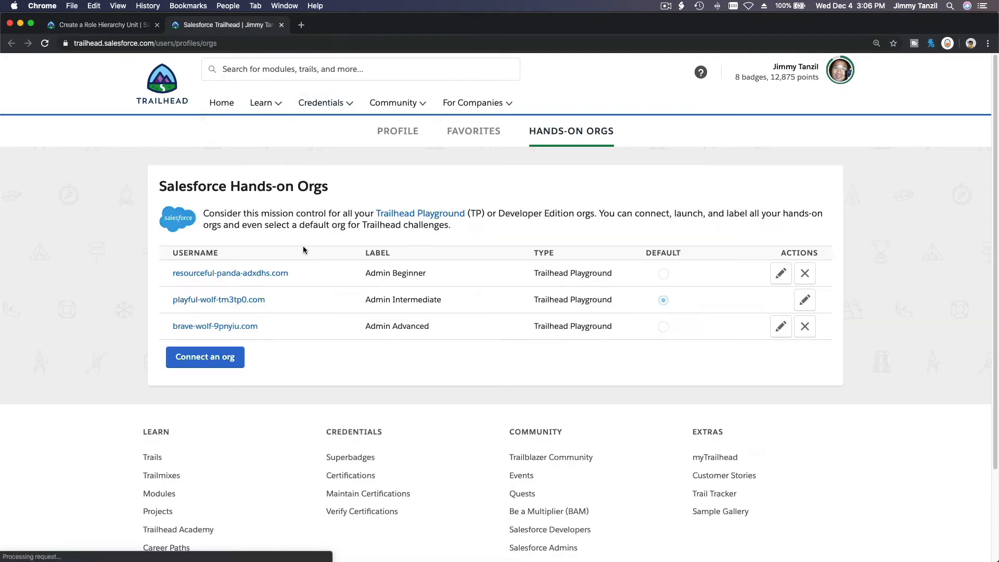
click(259, 304)
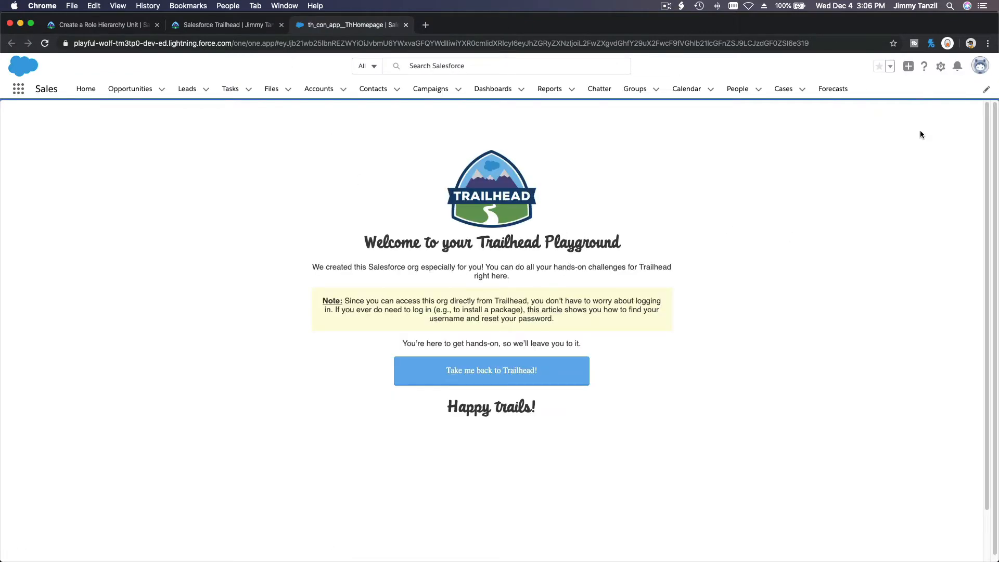
Go to Salesforce Setup and search for "Role" to open the Roles page under Users
click(940, 68)
click(936, 96)
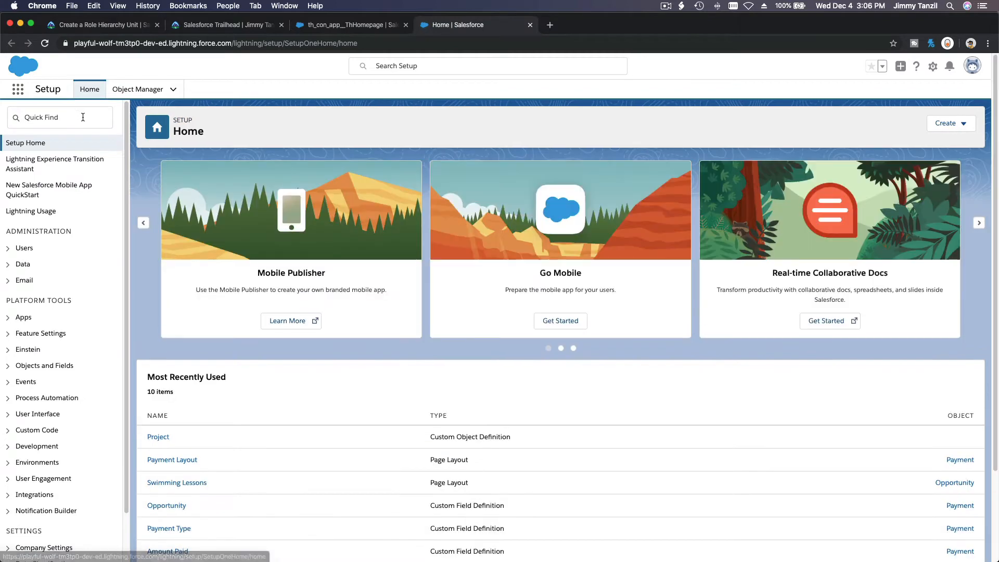
click(83, 117)
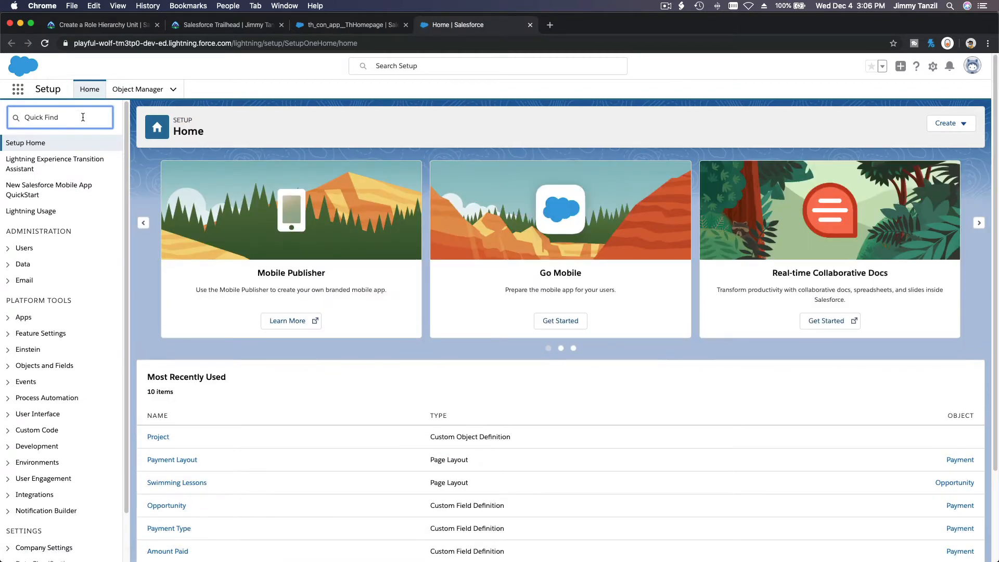
text(Role)
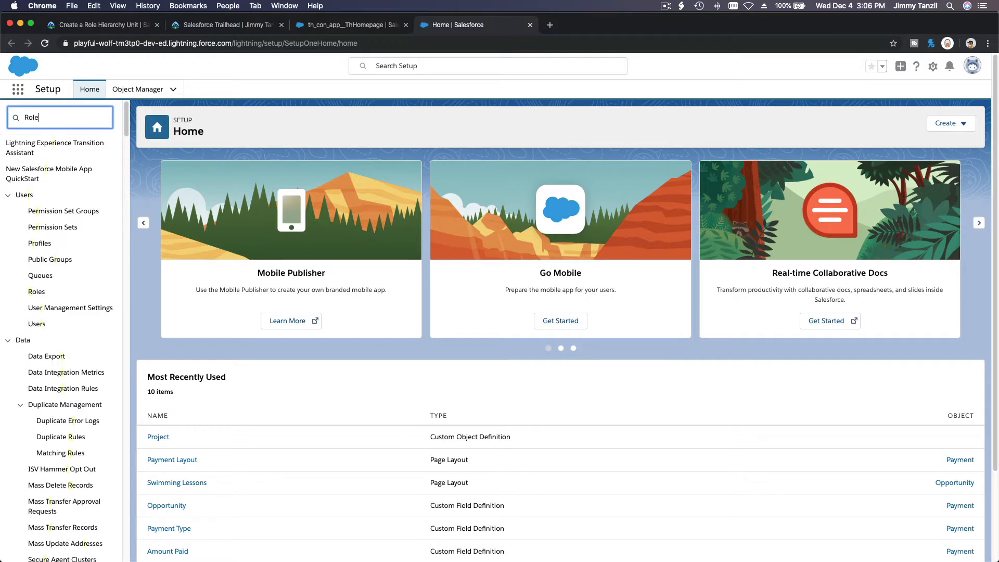
click(42, 162)
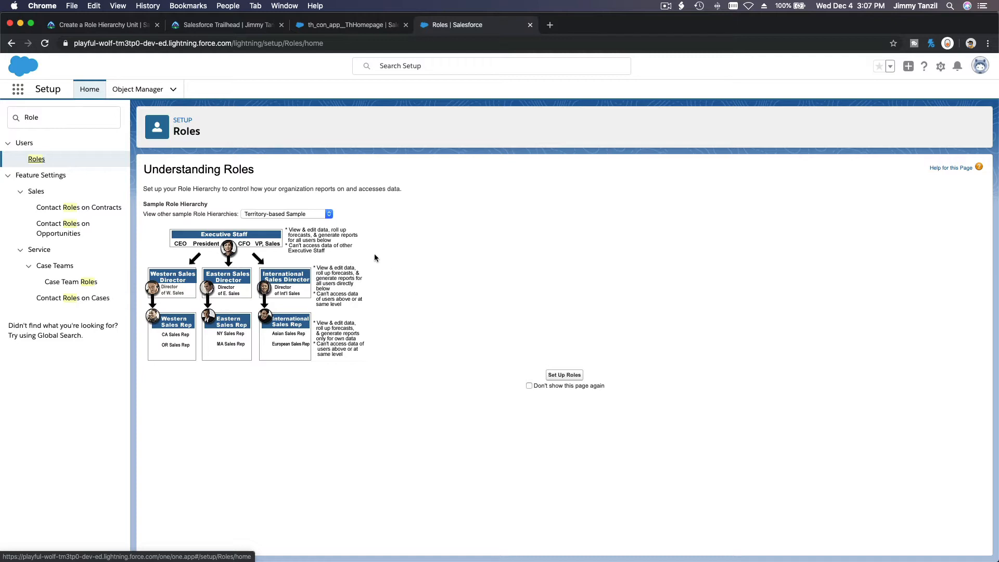
Check the available sample role hierarchies and proceed to setting up the organization's roles
click(320, 211)
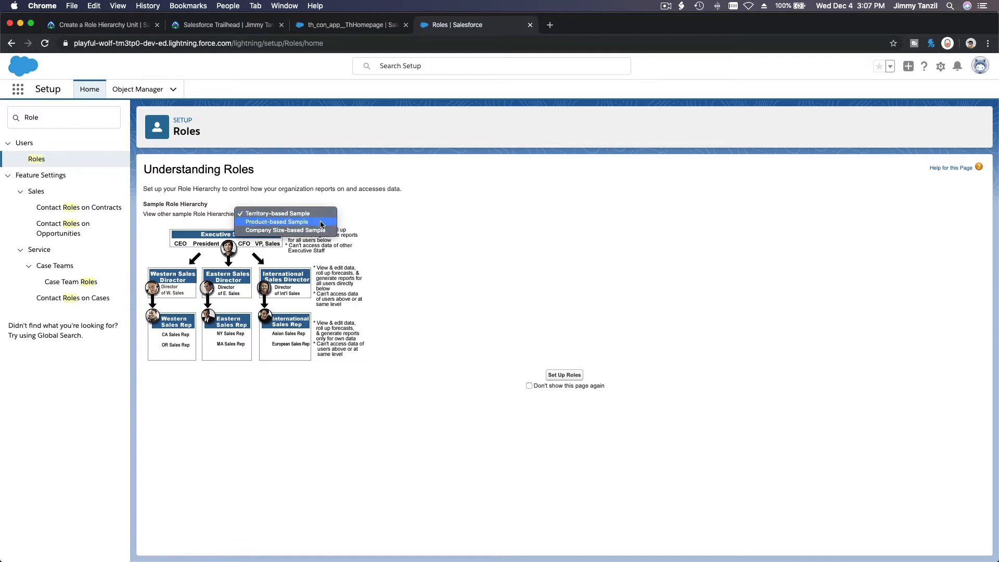
click(429, 262)
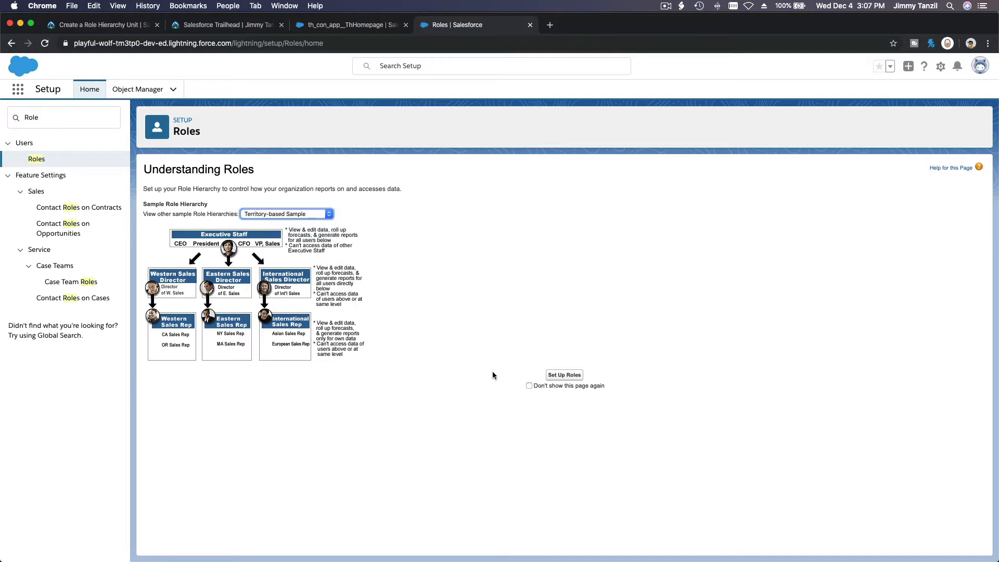
click(531, 387)
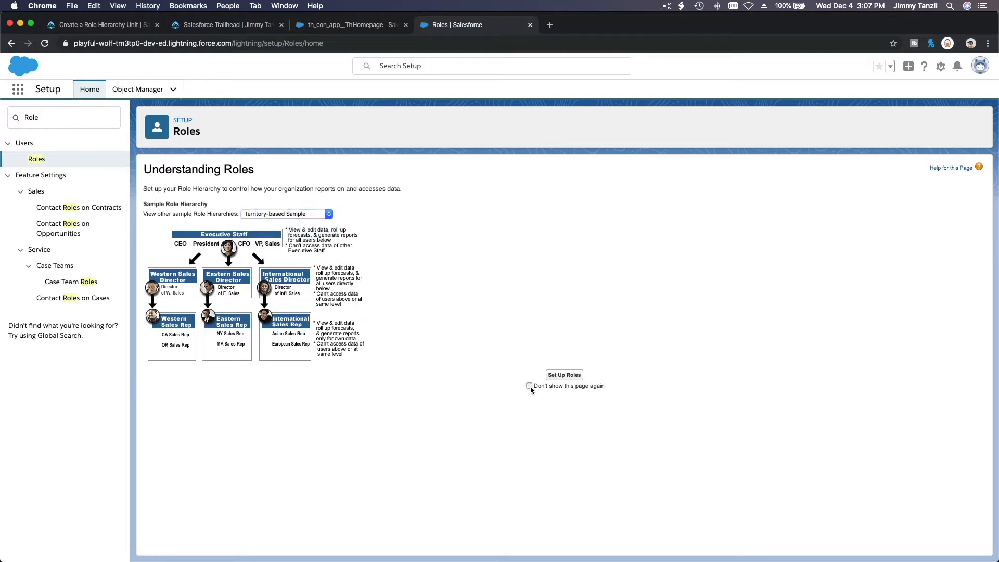
click(565, 375)
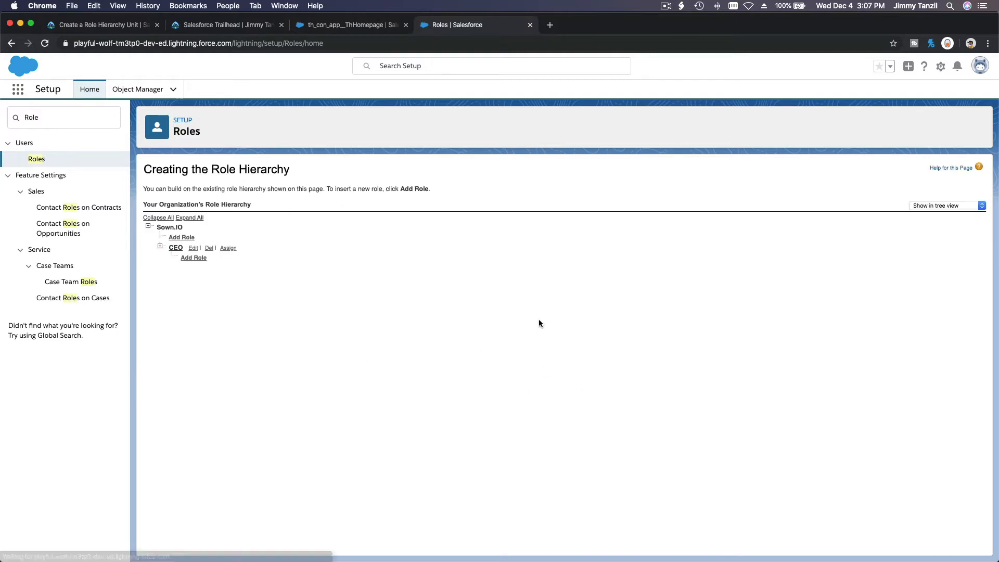
Create and save a role labelled "Swimming Instructor Manager" that reports to the CEO
click(195, 258)
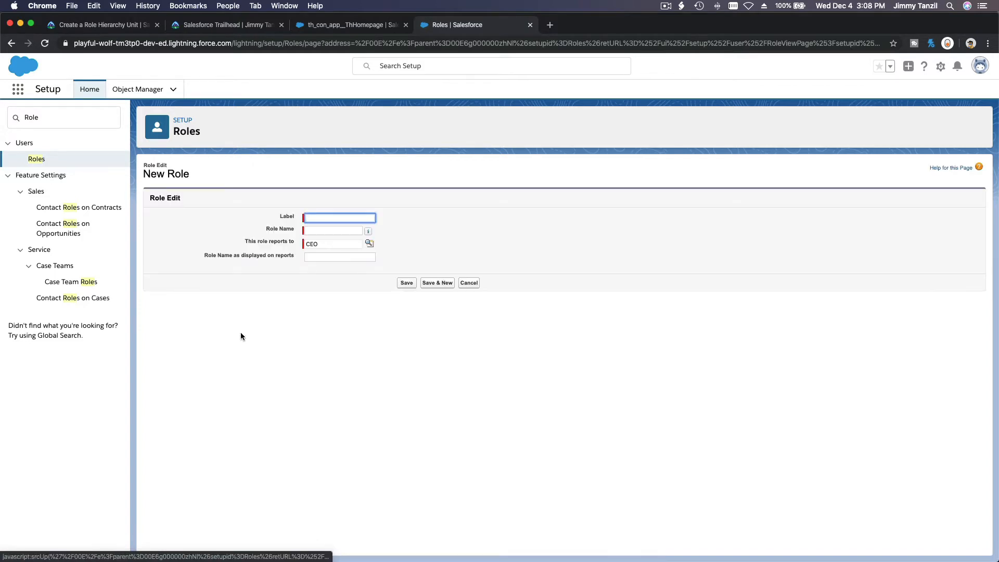
text(S)
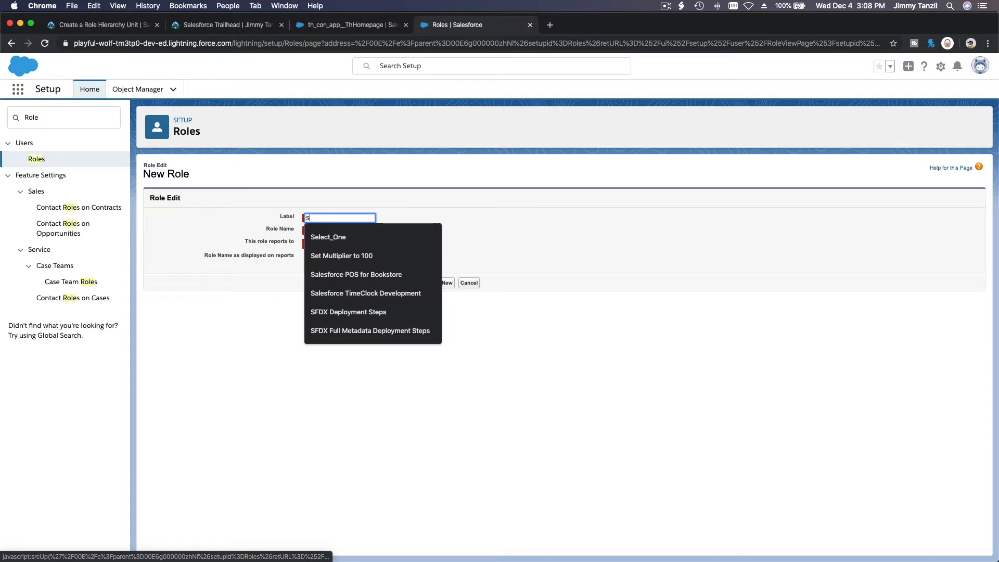
text(wimming)
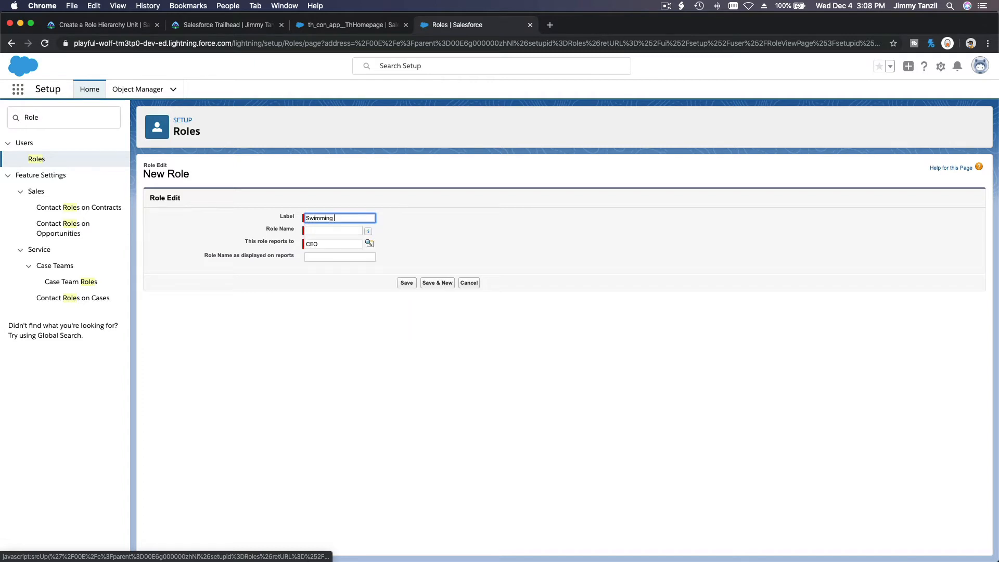
text( Instructor Manager)
key(Tab)
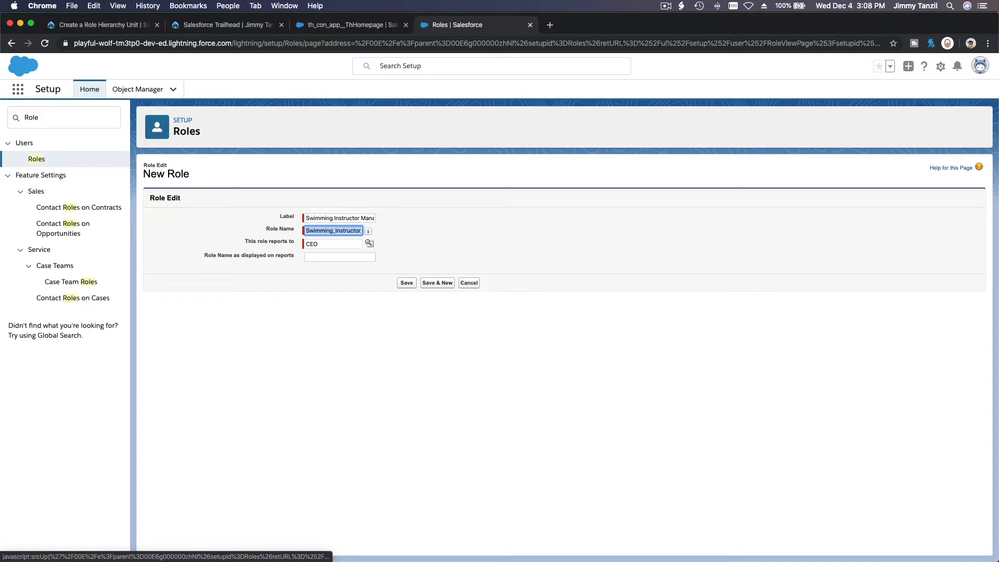
key(Tab)
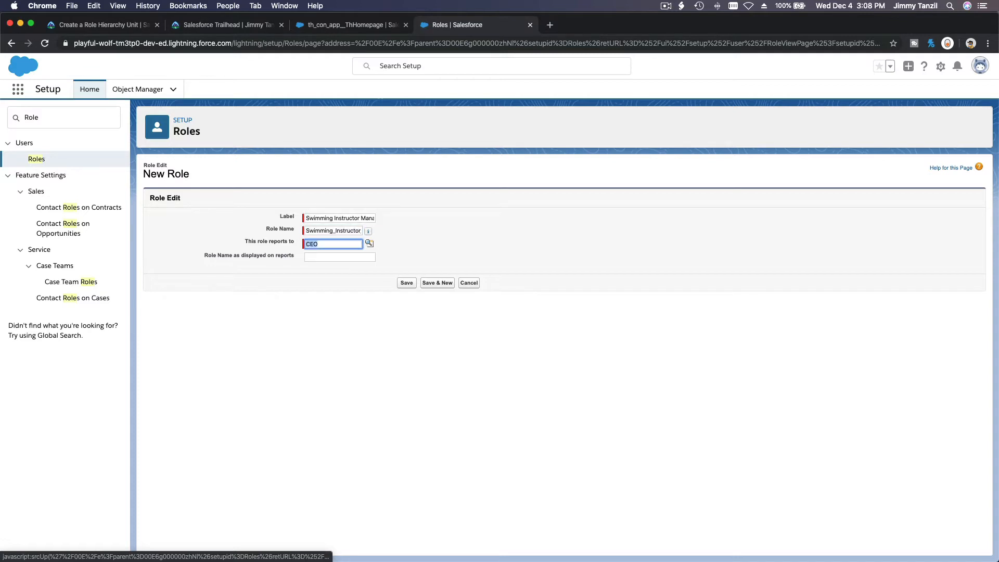
click(314, 294)
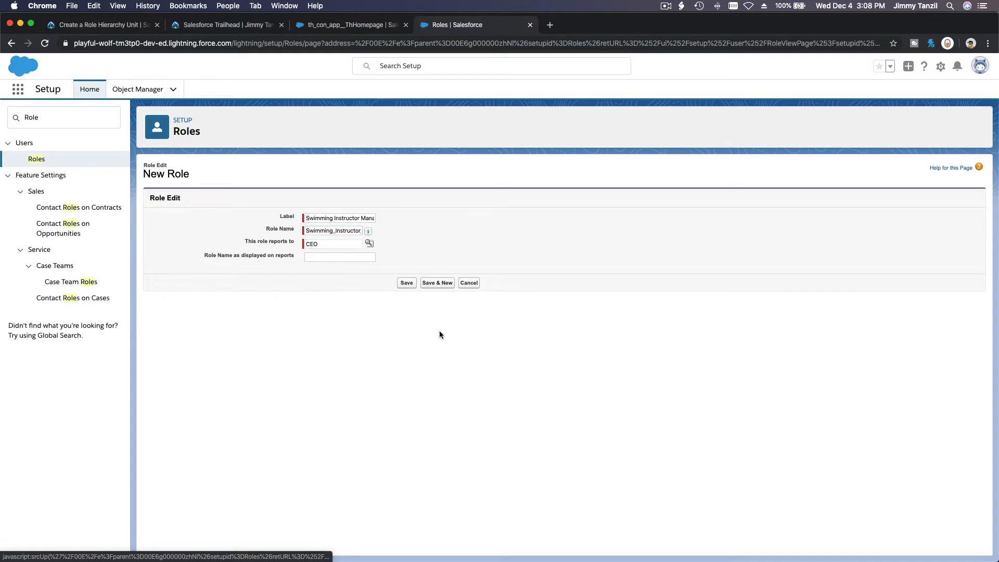
click(406, 283)
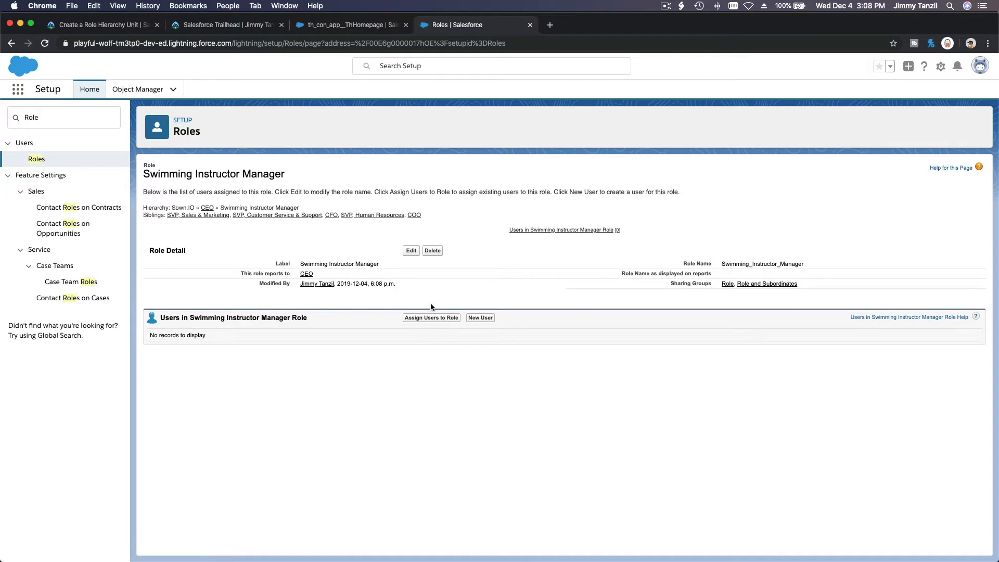
Return to the organization's role hierarchy and expand the roles beneath the CEO
click(35, 160)
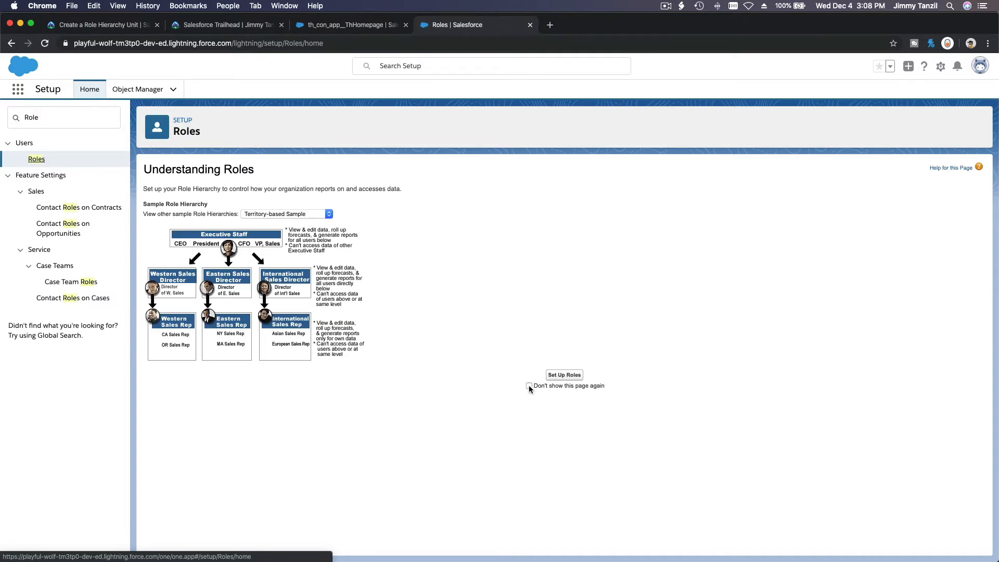
click(564, 375)
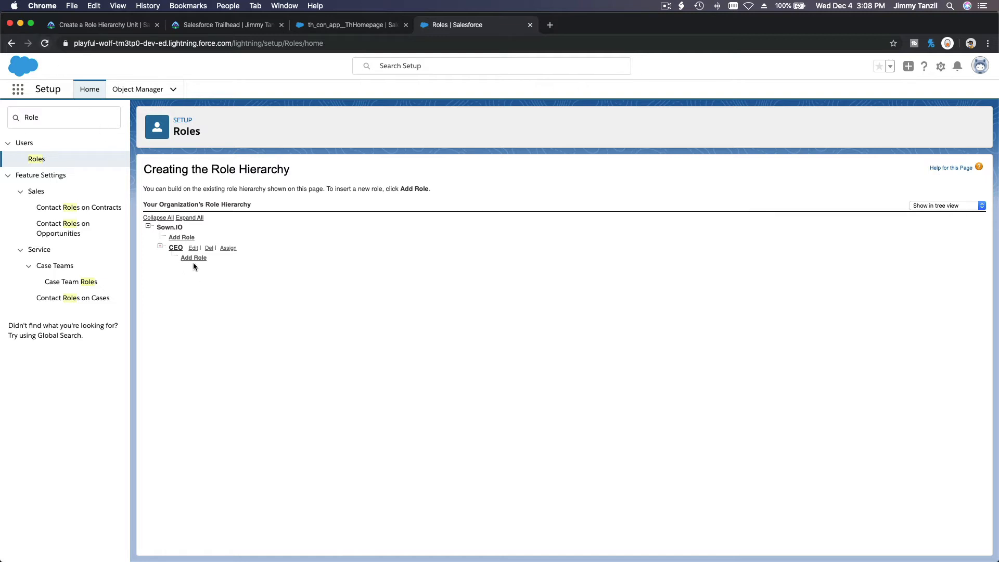
click(45, 44)
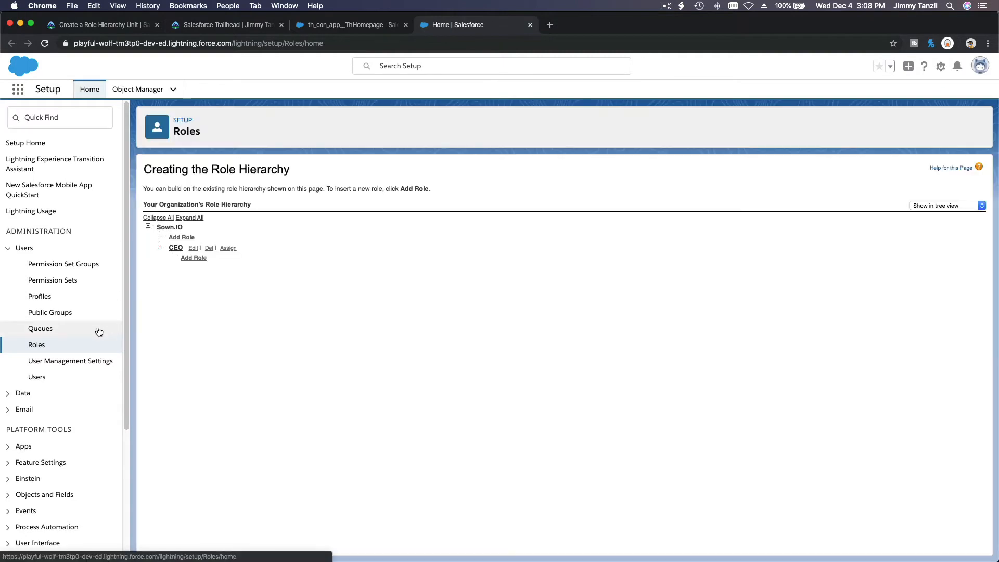
click(159, 246)
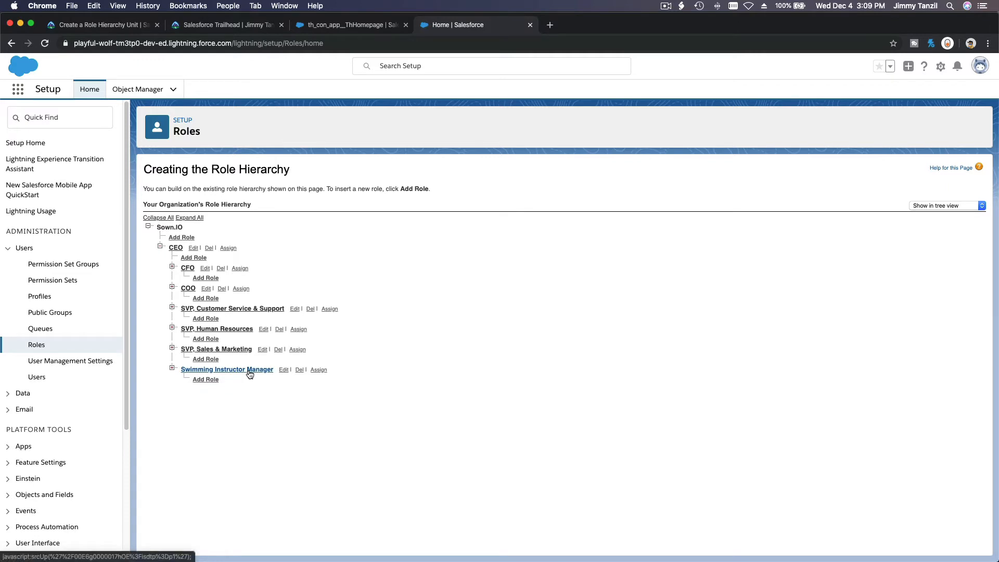
Try to delete the SVP, Sales & Marketing role, and reload the role hierarchy
click(279, 351)
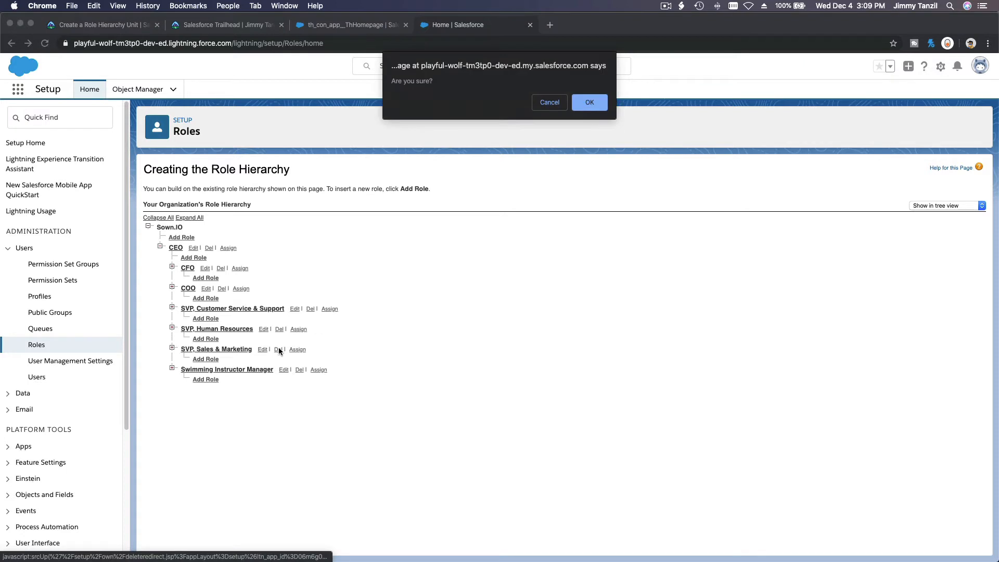
click(586, 103)
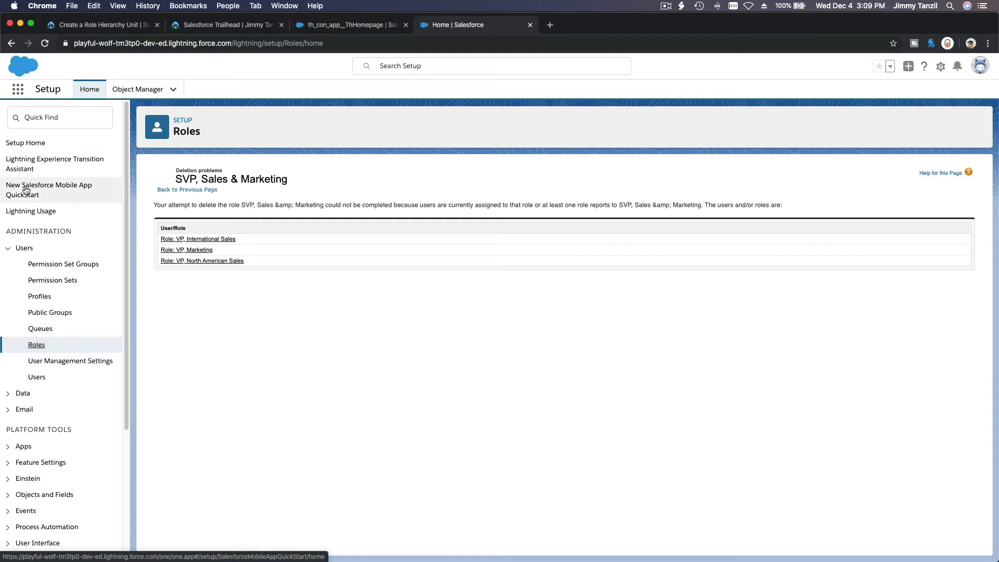
click(44, 43)
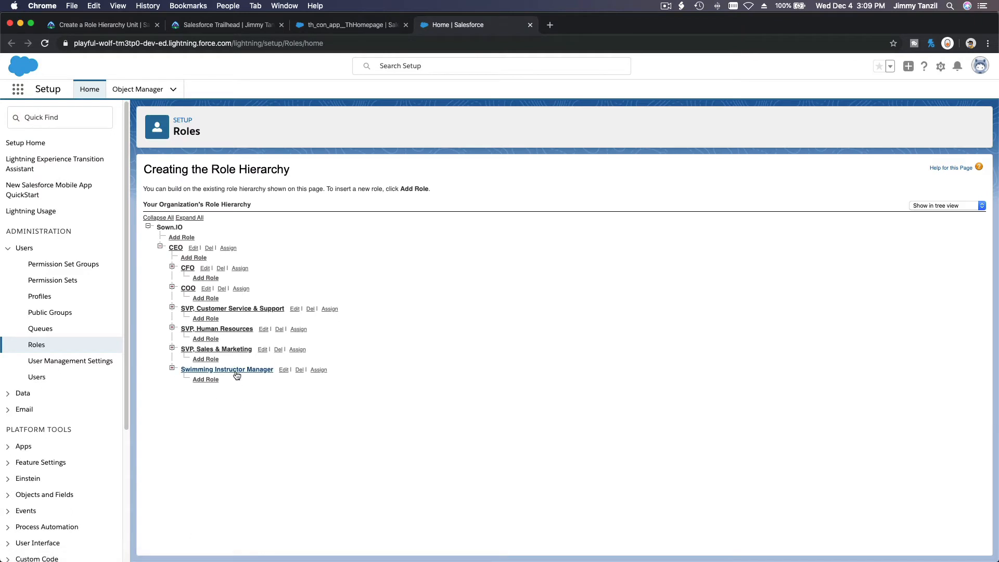
Create and save a role labelled "Swimming Instructor" that reports to the Swimming Instructor Manager
click(207, 379)
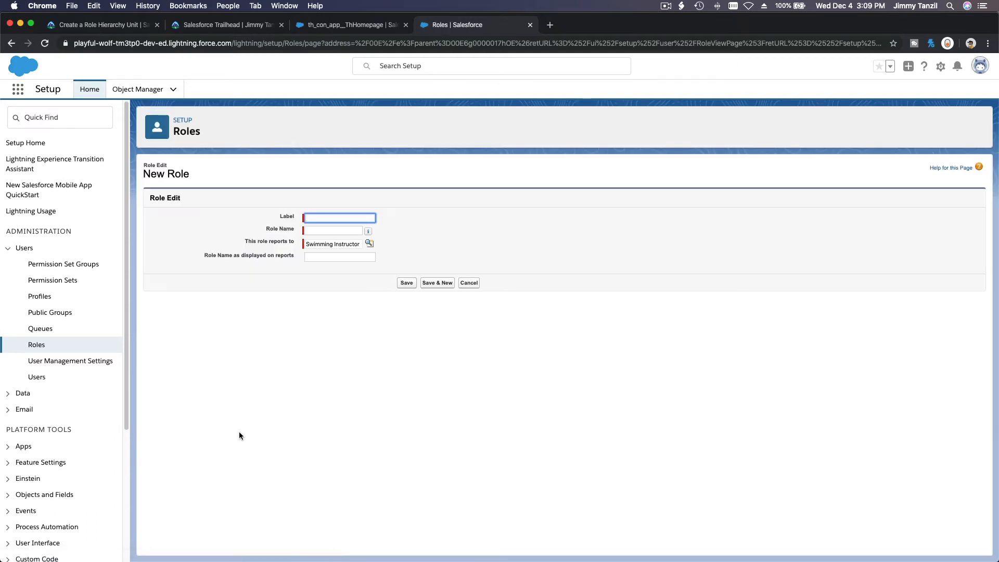
text(Swimming Instr)
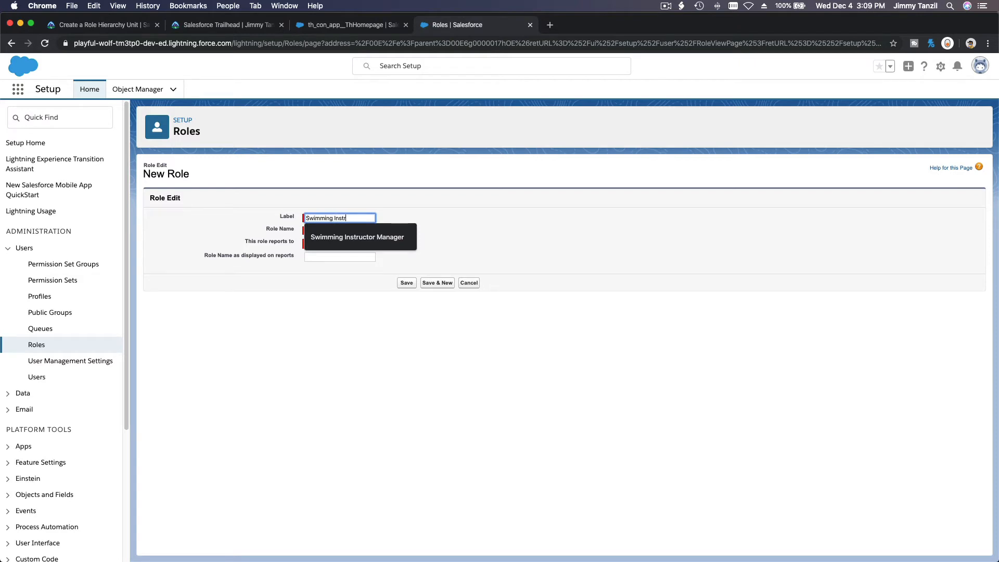
text(uctor)
key(Tab)
click(323, 410)
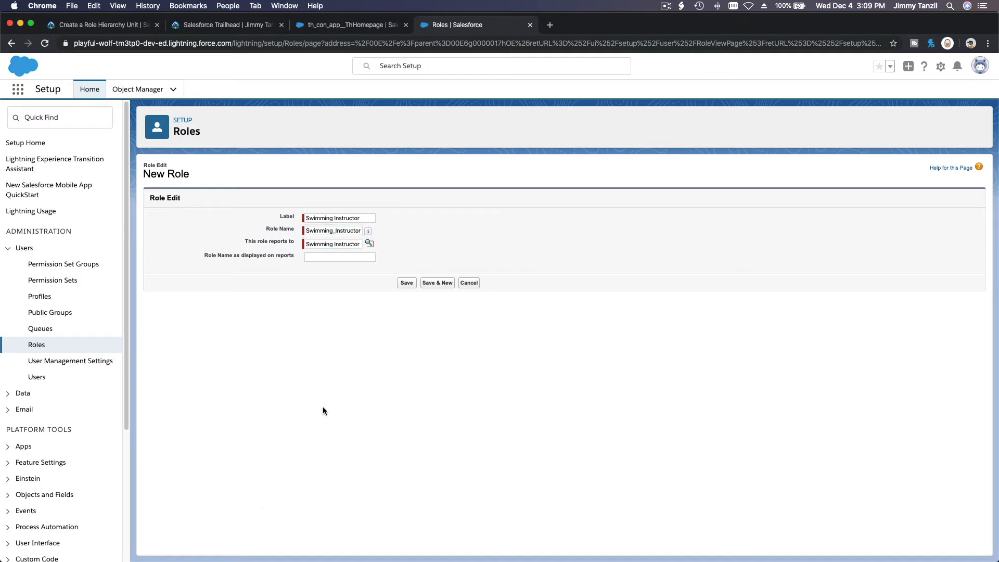
click(406, 284)
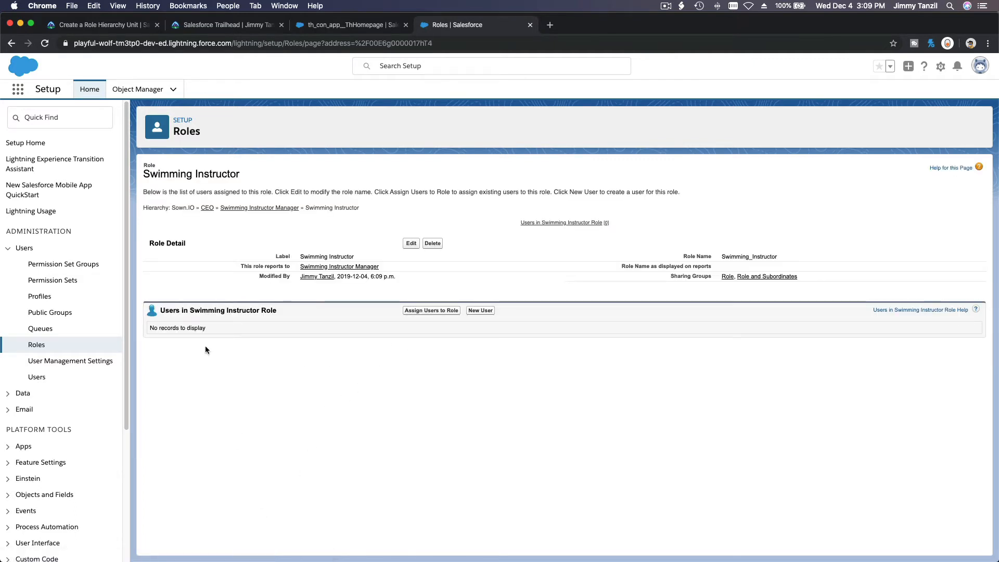
Assign the first user in the unassigned list to the Swimming Instructor role in the hierarchy and save the assignment
click(39, 345)
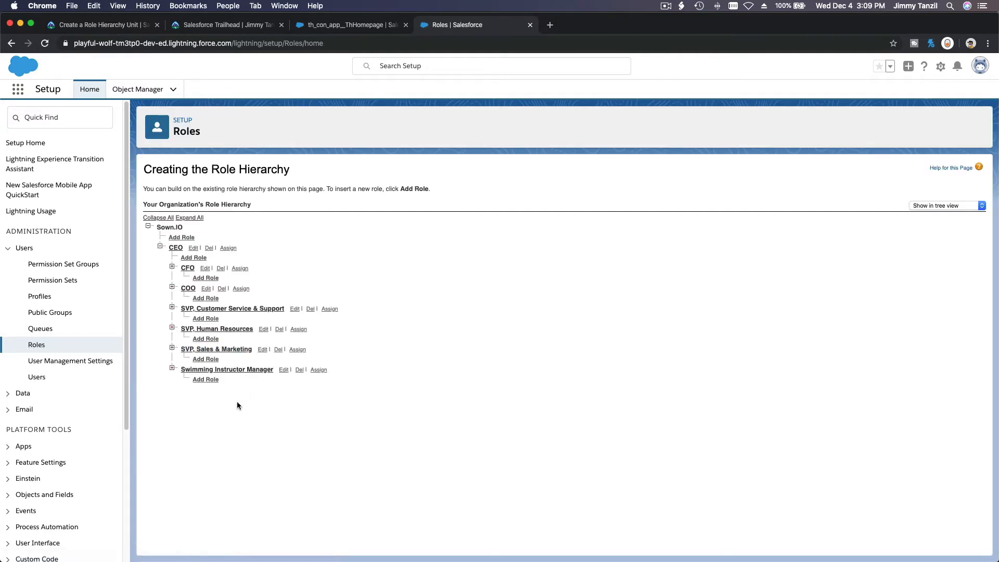
click(172, 369)
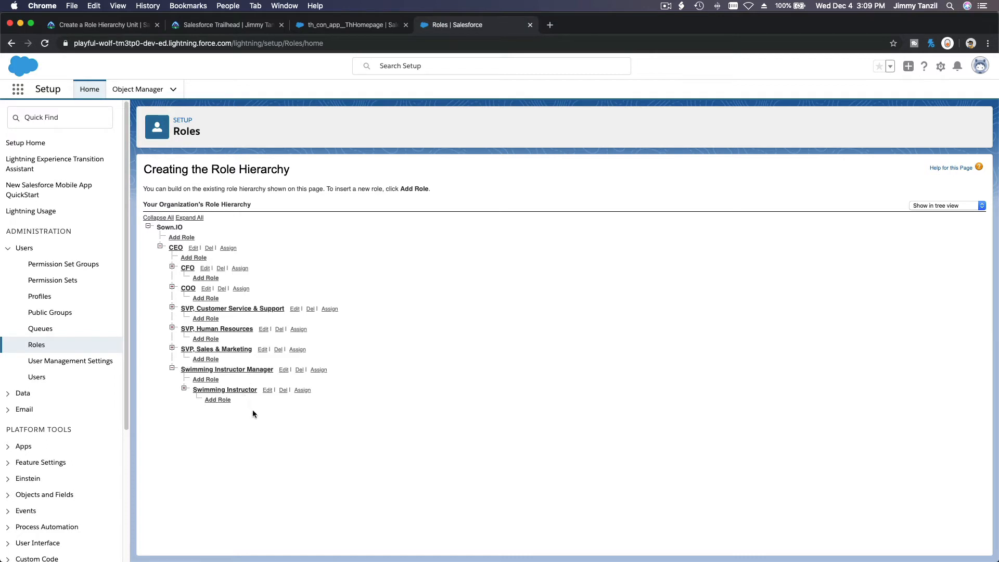
click(302, 390)
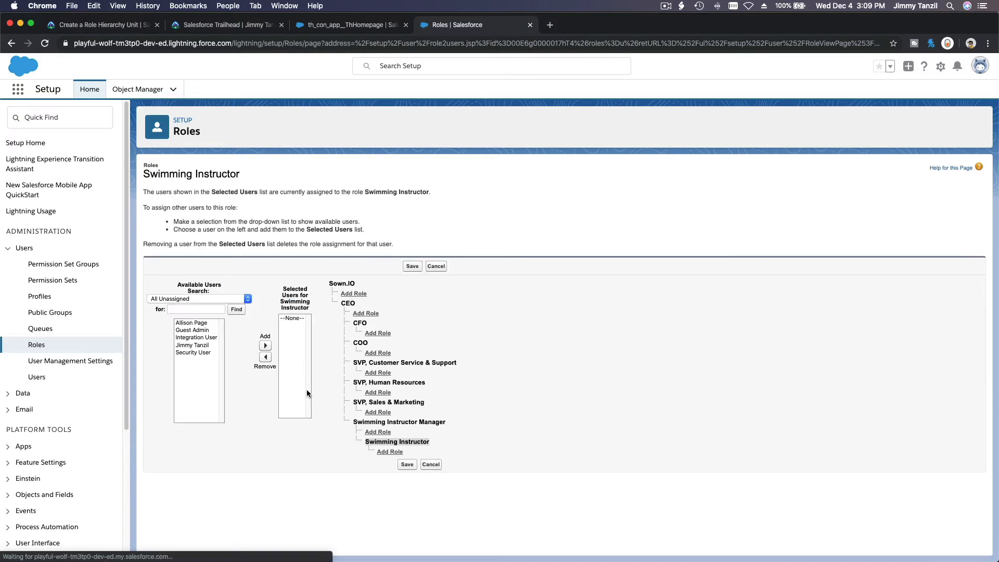
click(192, 323)
click(263, 346)
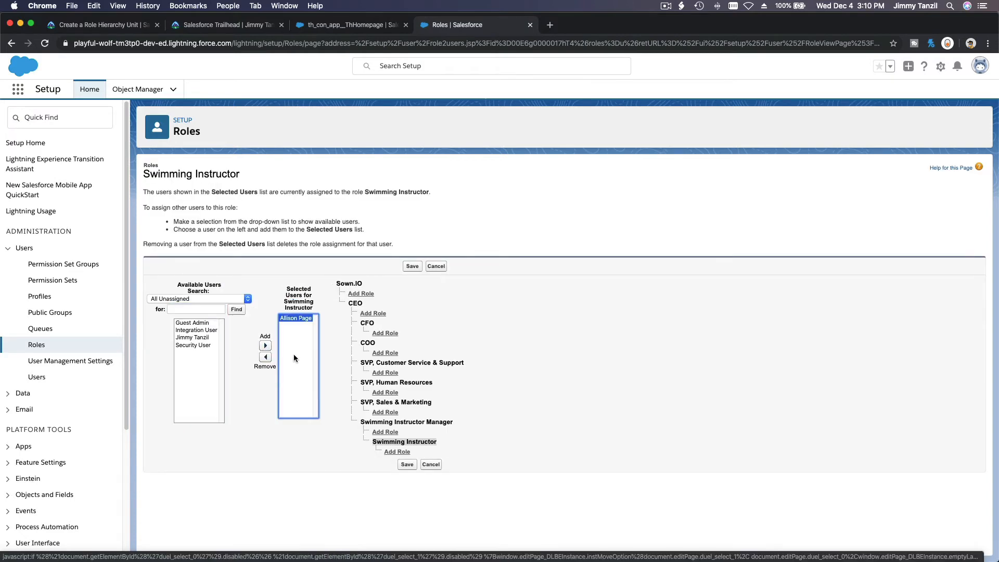
click(406, 463)
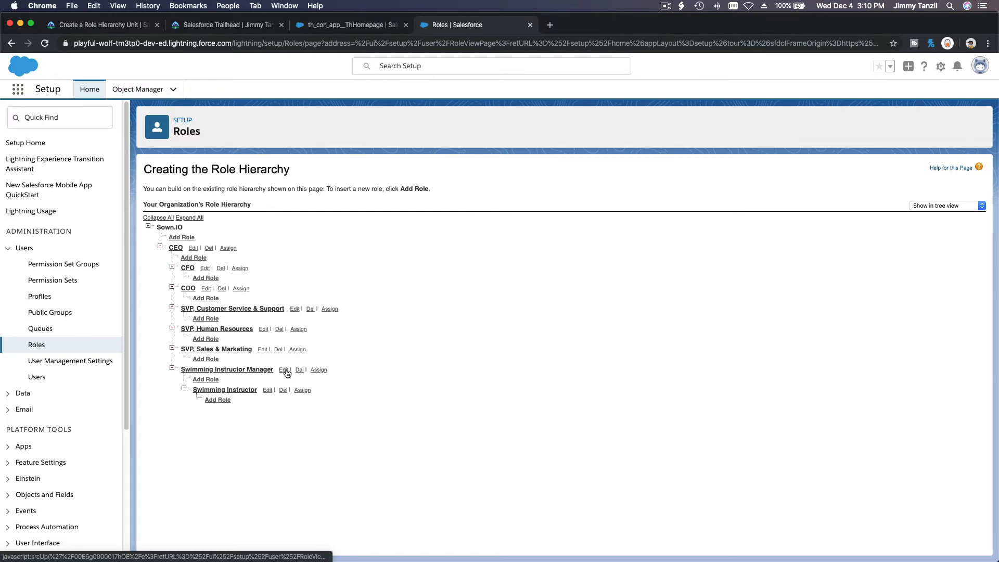
Assign the third user in the unassigned list to the Swimming Instructor Manager role, save the assignment, and open the list of all users
click(319, 371)
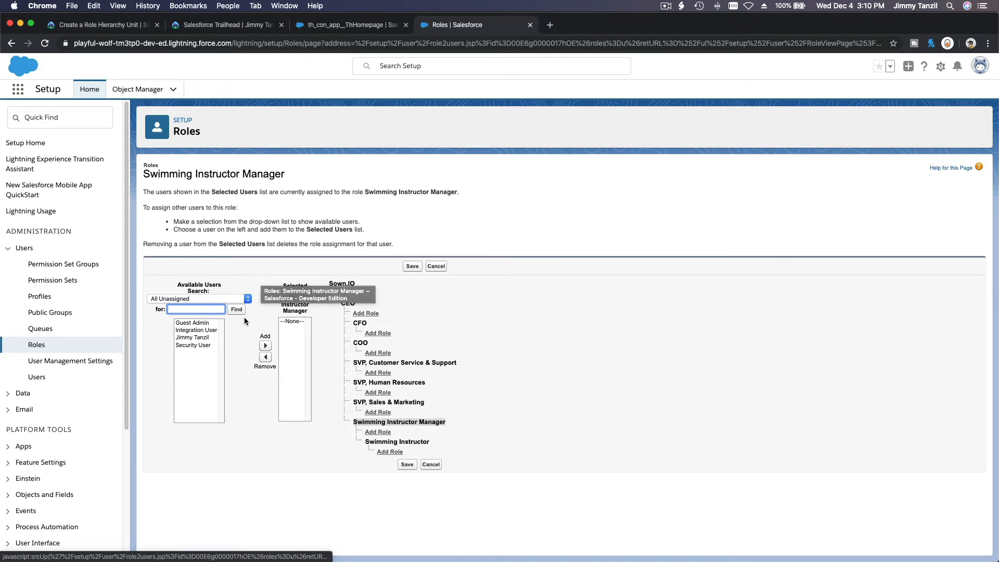
click(205, 336)
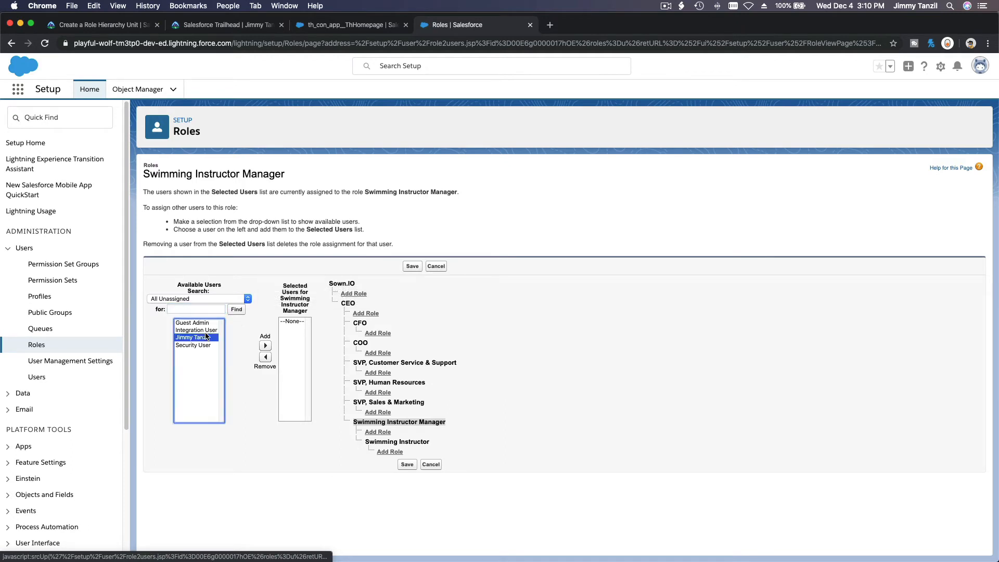
click(265, 345)
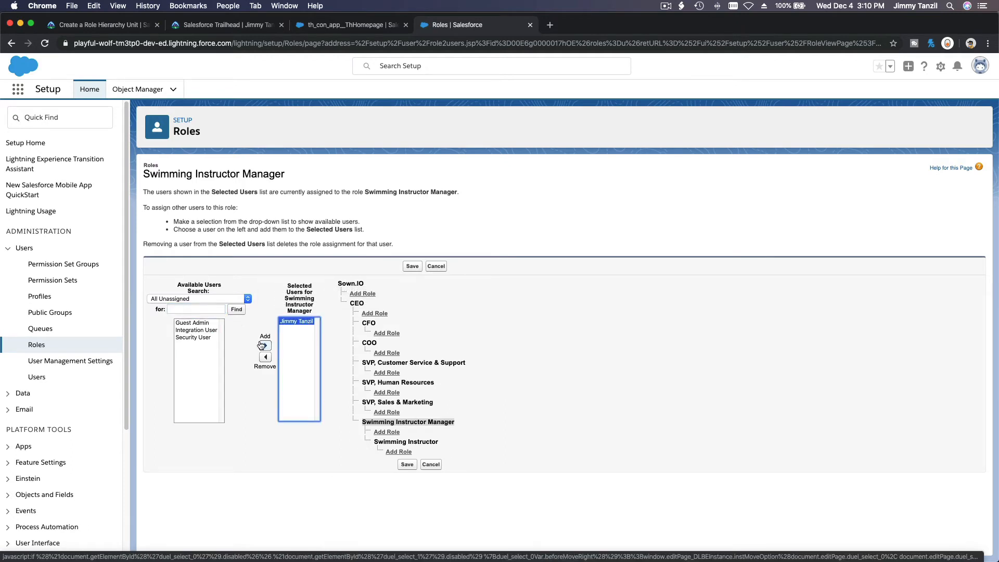
click(412, 266)
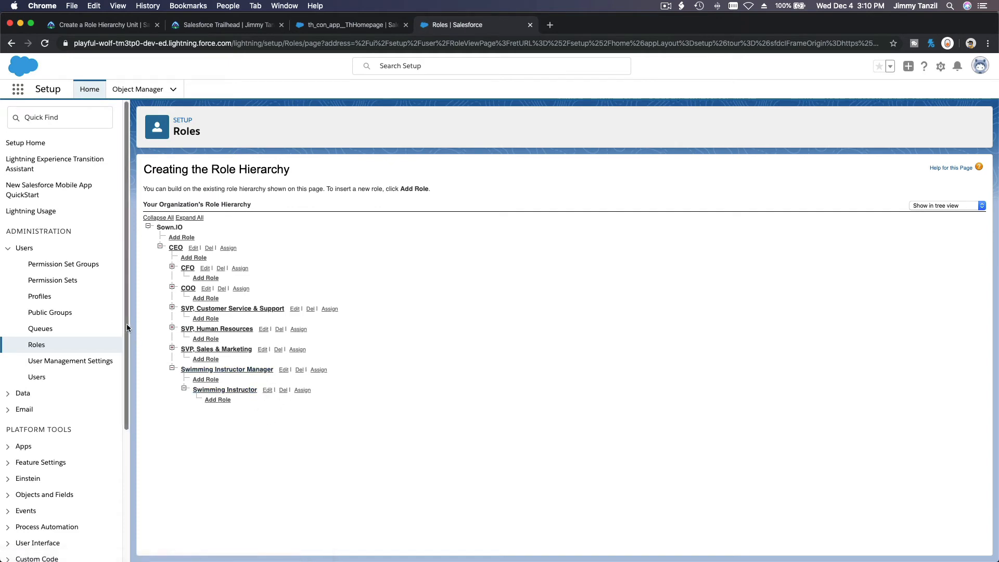
click(37, 377)
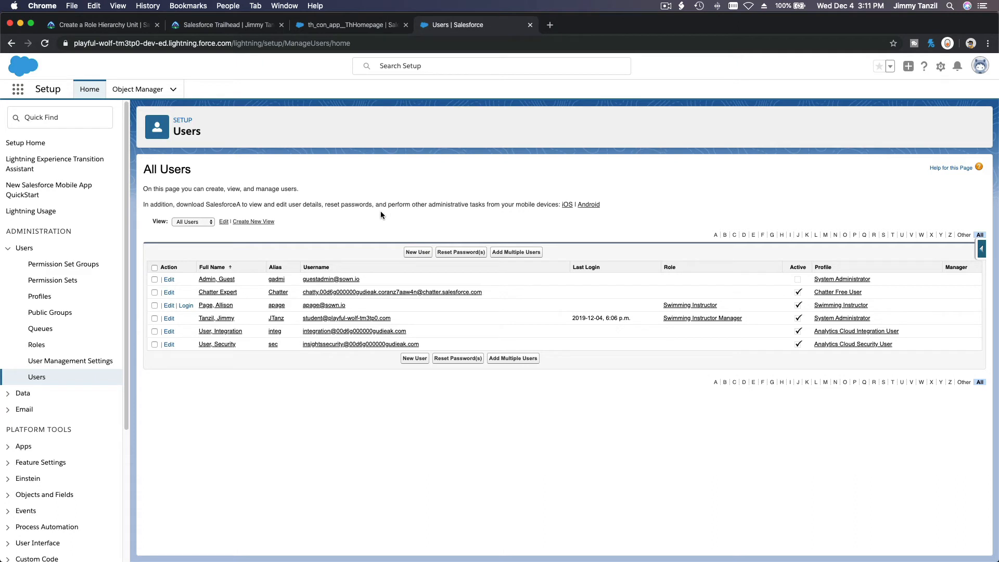
Switch to the Trailhead unit and review its role hierarchy explanation, recruiting app example and hands-on challenge requirements
click(112, 25)
scroll(279, 250, down, 5)
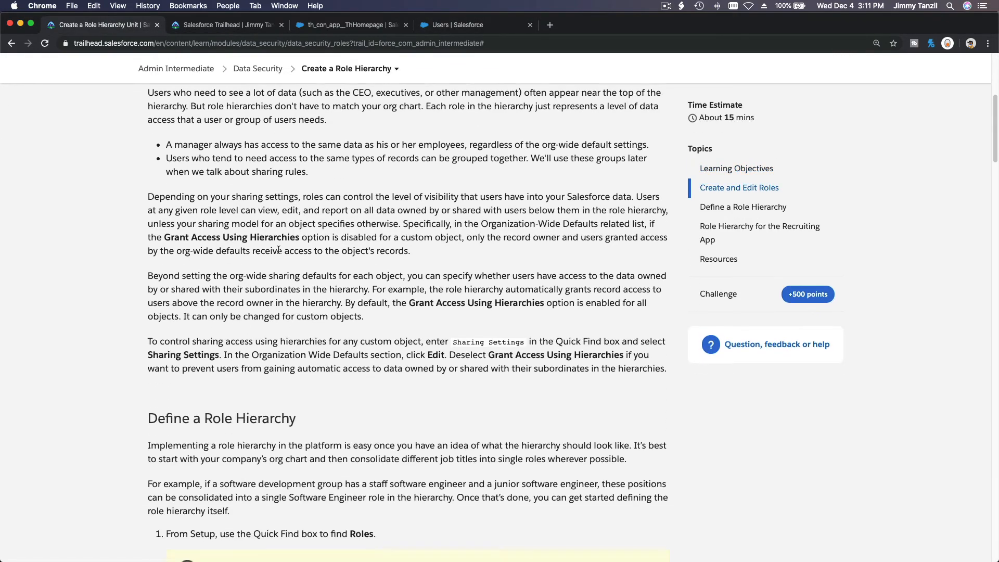
scroll(278, 250, down, 15)
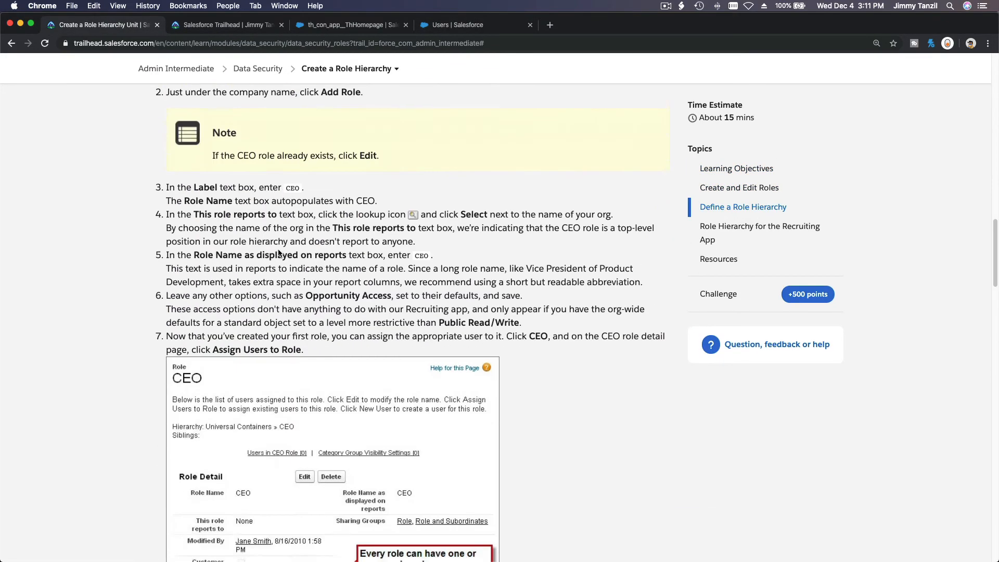
scroll(278, 253, down, 15)
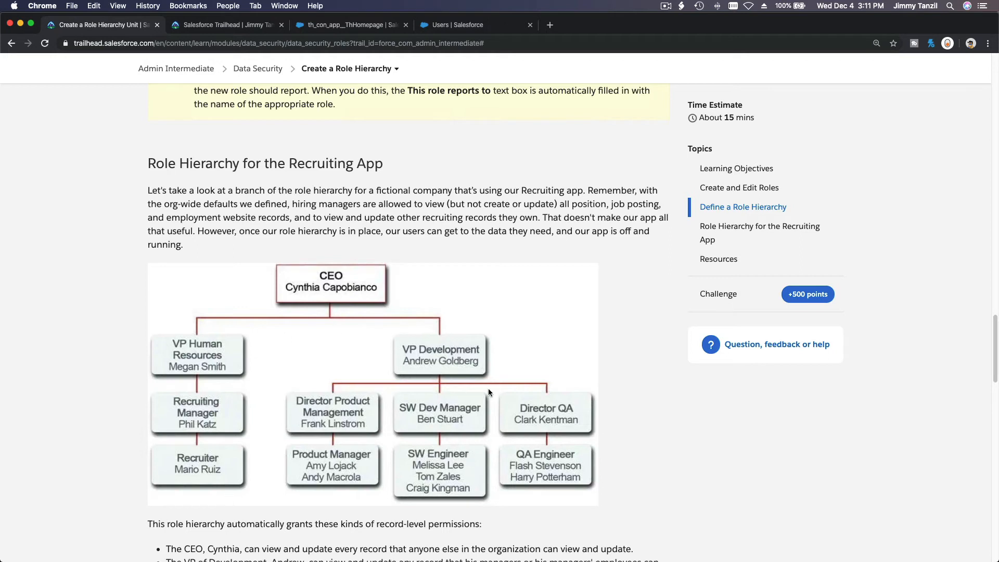
scroll(444, 364, down, 1)
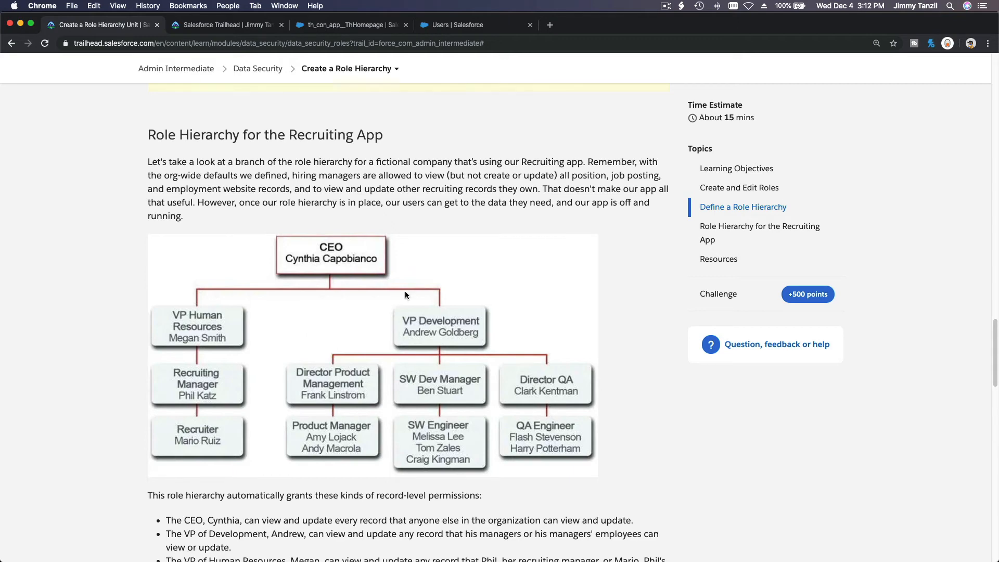
scroll(405, 292, down, 7)
scroll(405, 295, down, 6)
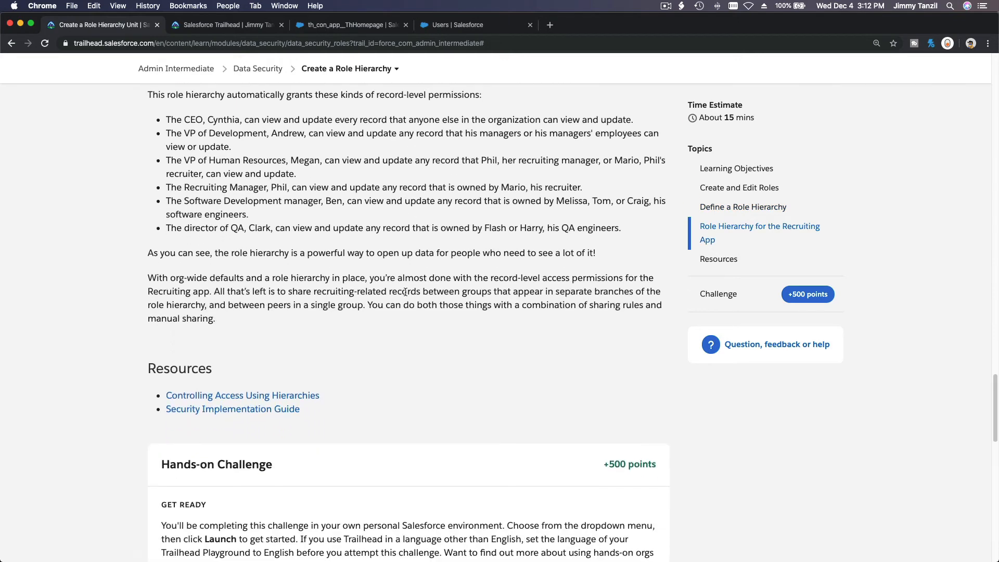
scroll(405, 295, down, 4)
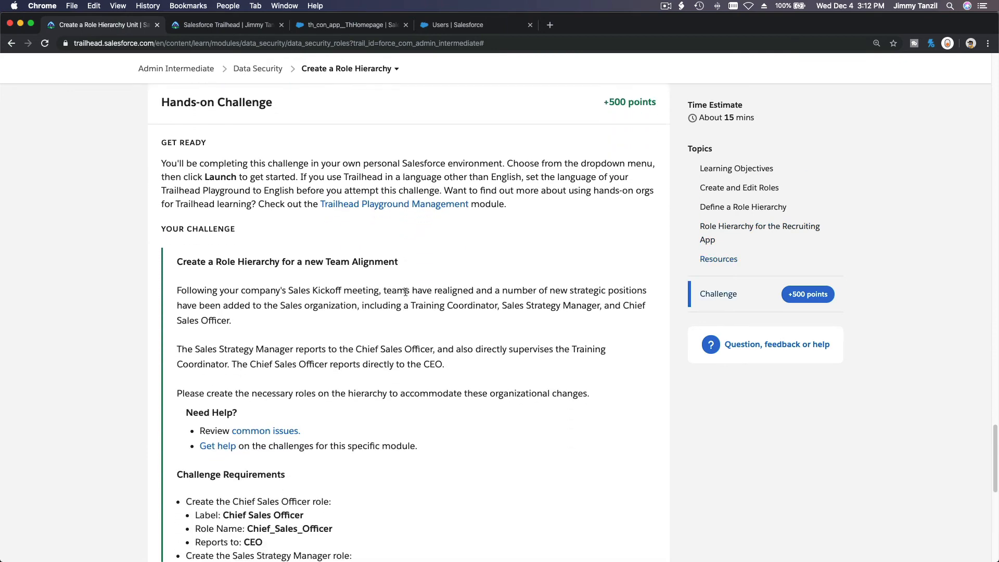
scroll(405, 295, down, 3)
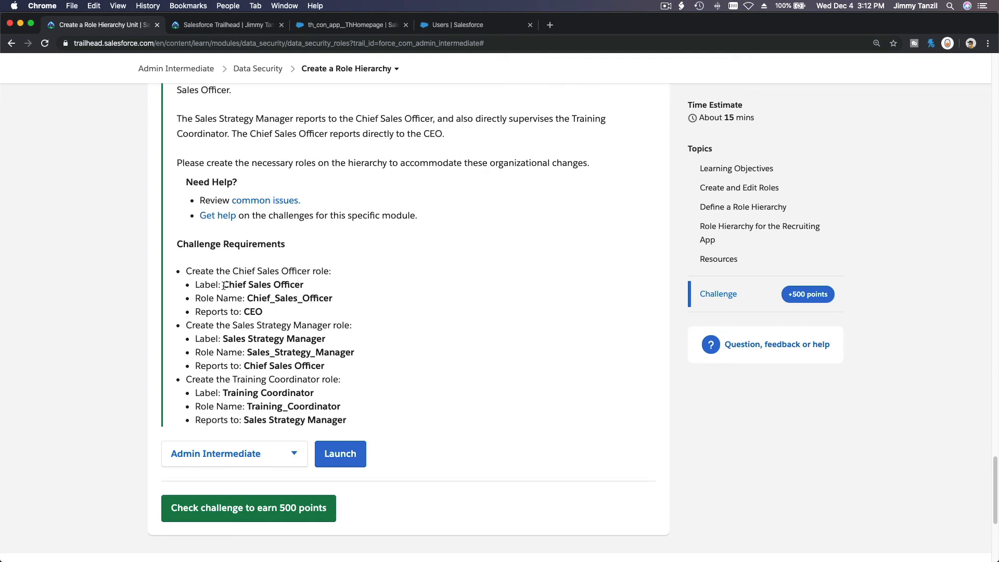
Copy the label "Chief Sales Officer" from the challenge requirements and save a new role with that label, role name Chief_Sales_Officer, under the CEO
drag(224, 285, 307, 291)
key(super+c)
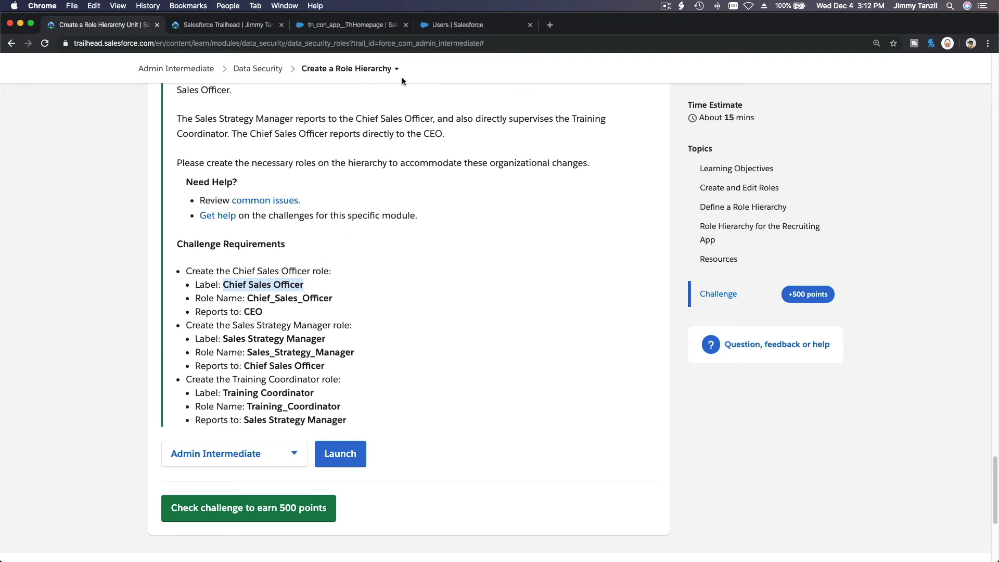
click(439, 29)
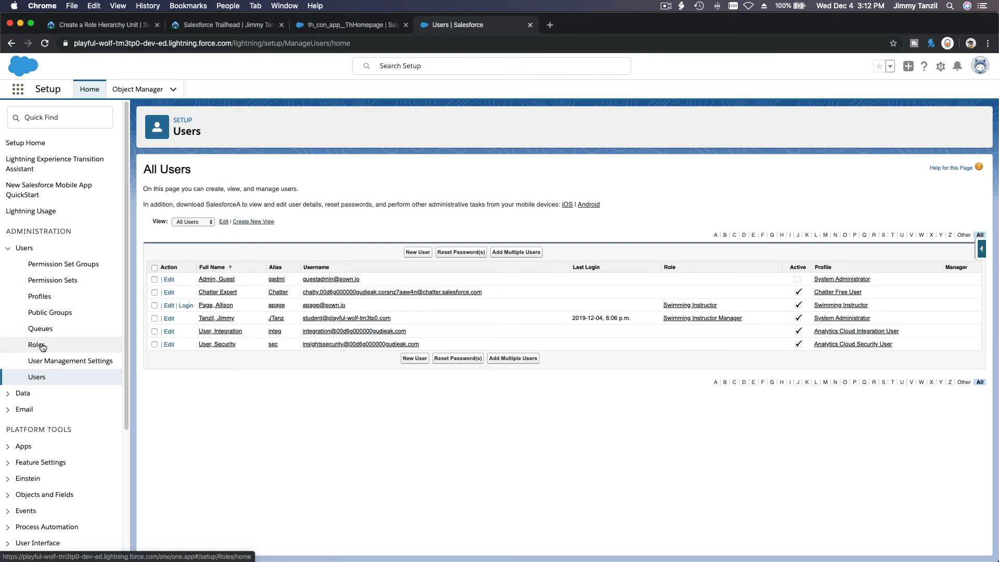
click(83, 345)
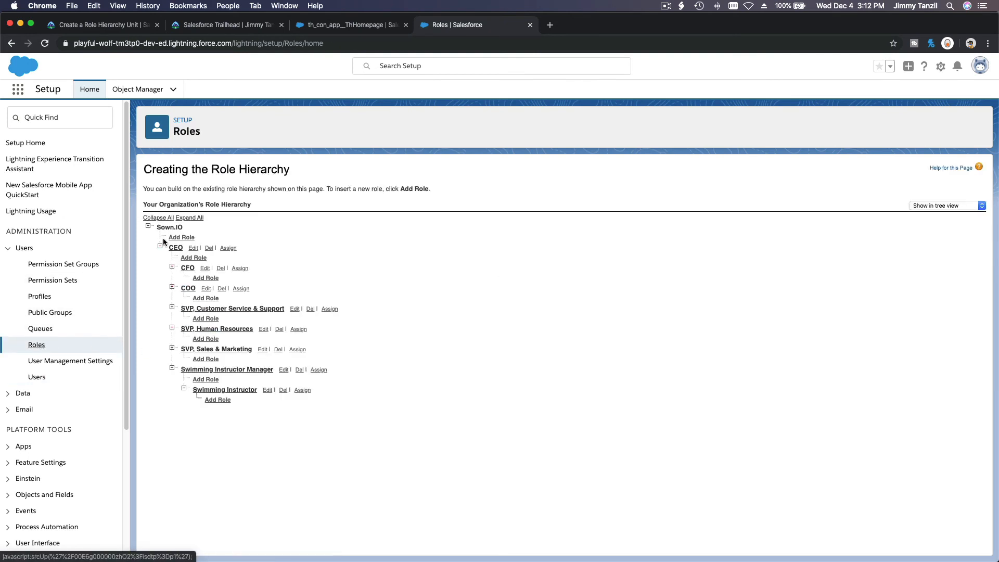
click(192, 258)
key(super+v)
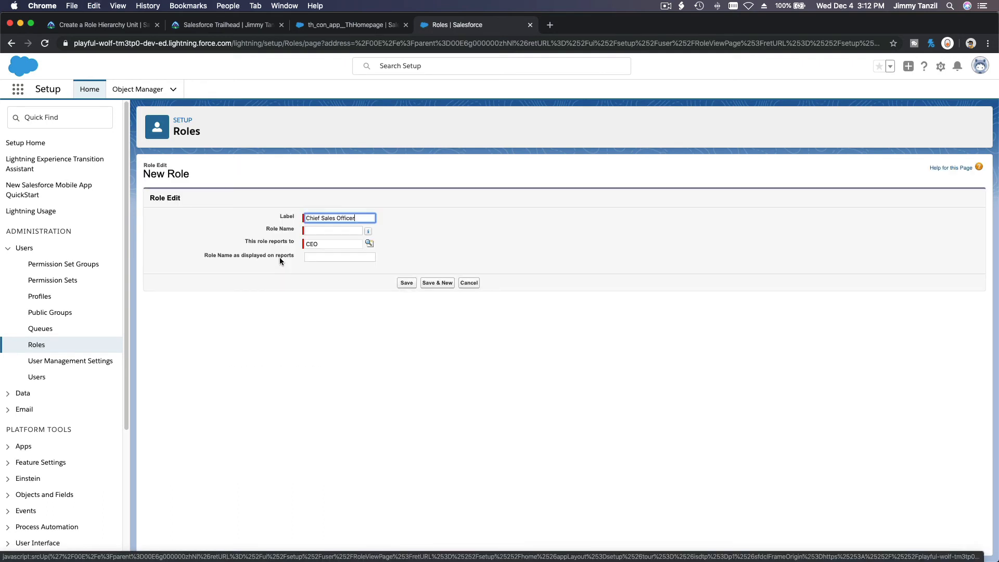
key(Tab)
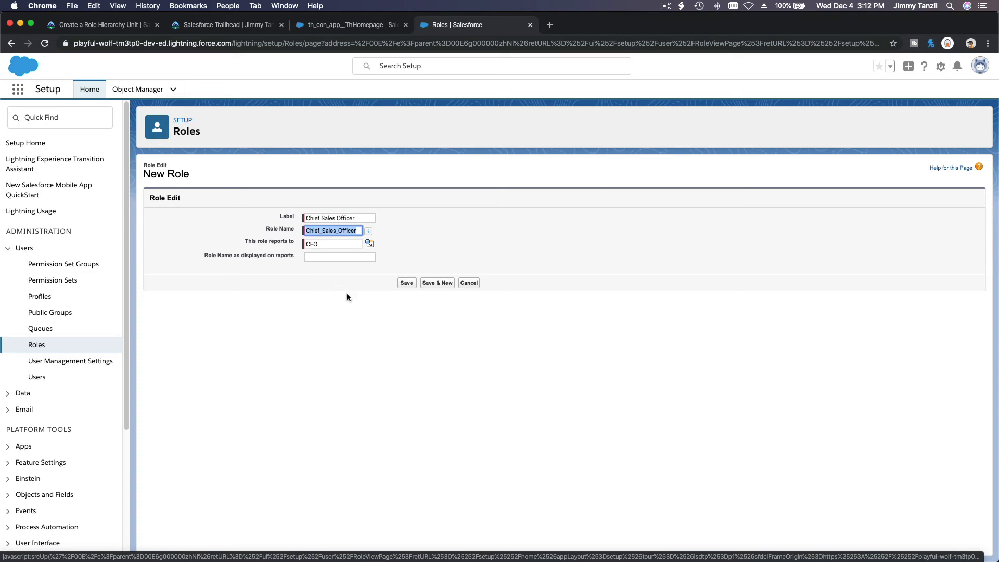
click(406, 283)
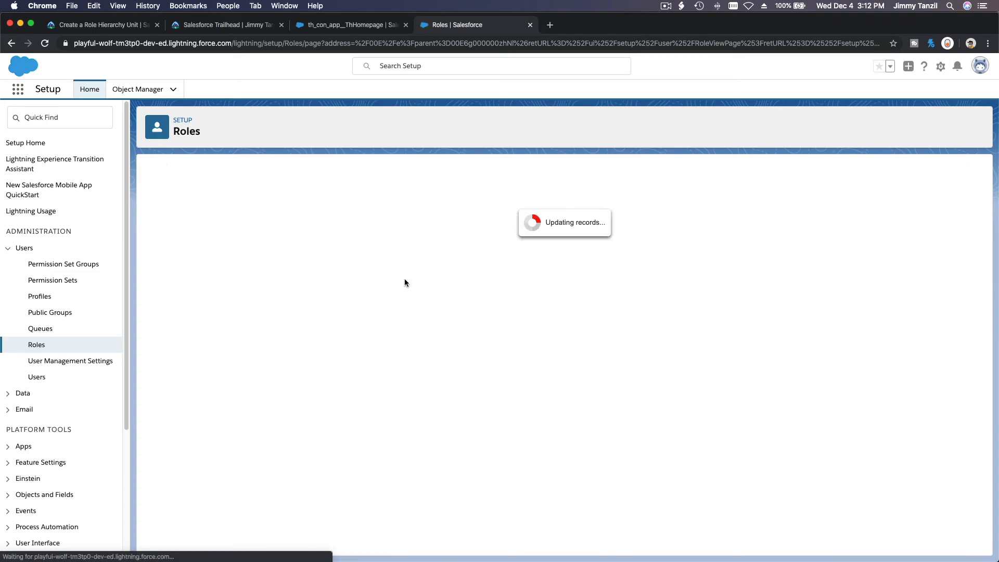
Copy the Sales Strategy Manager role's label text from the challenge requirements and return to the Salesforce org
click(125, 27)
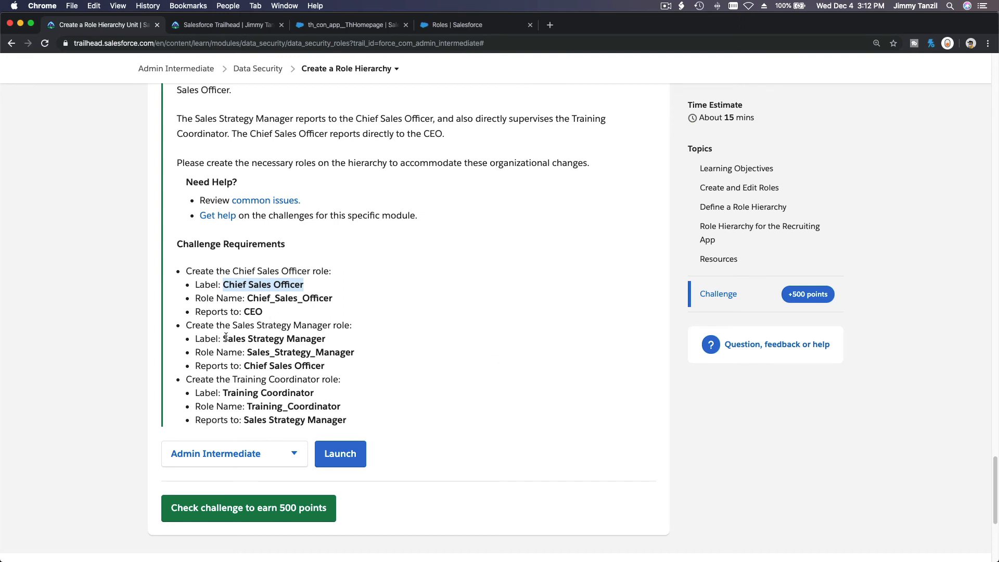
drag(225, 337, 324, 342)
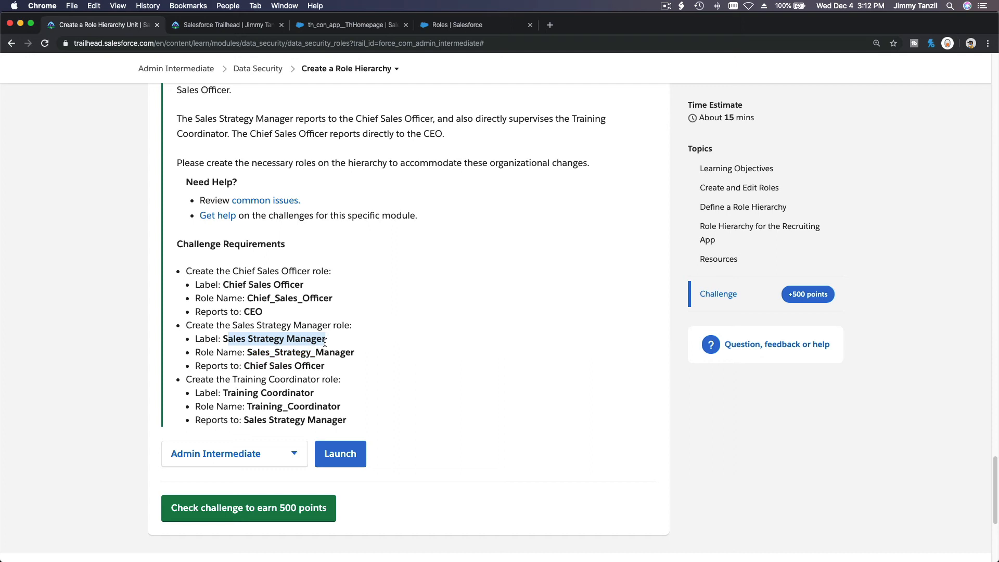
key(super+c)
click(436, 26)
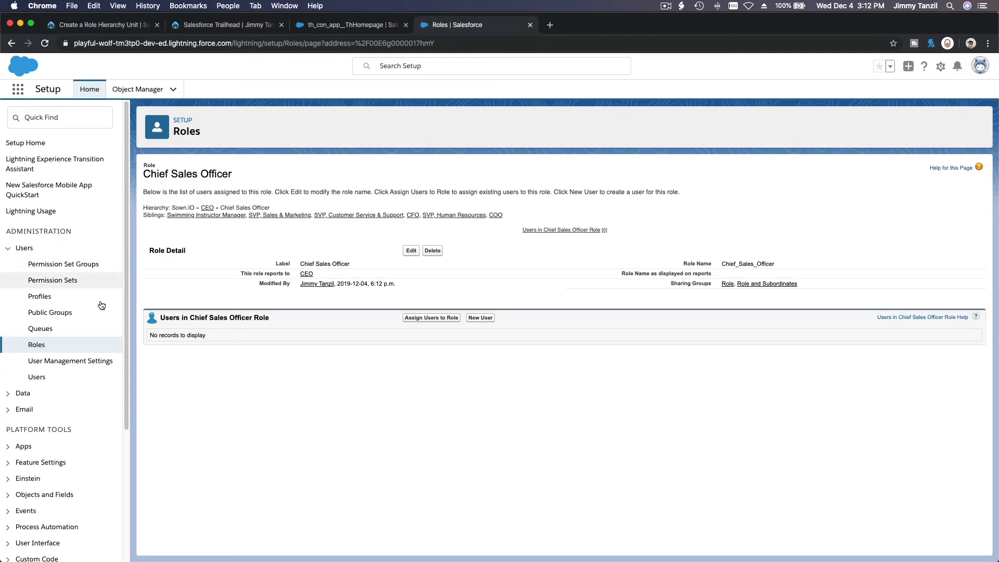
Create and save a role labelled "ales Strategy Manager" that reports to the Chief Sales Officer in the role hierarchy
click(38, 345)
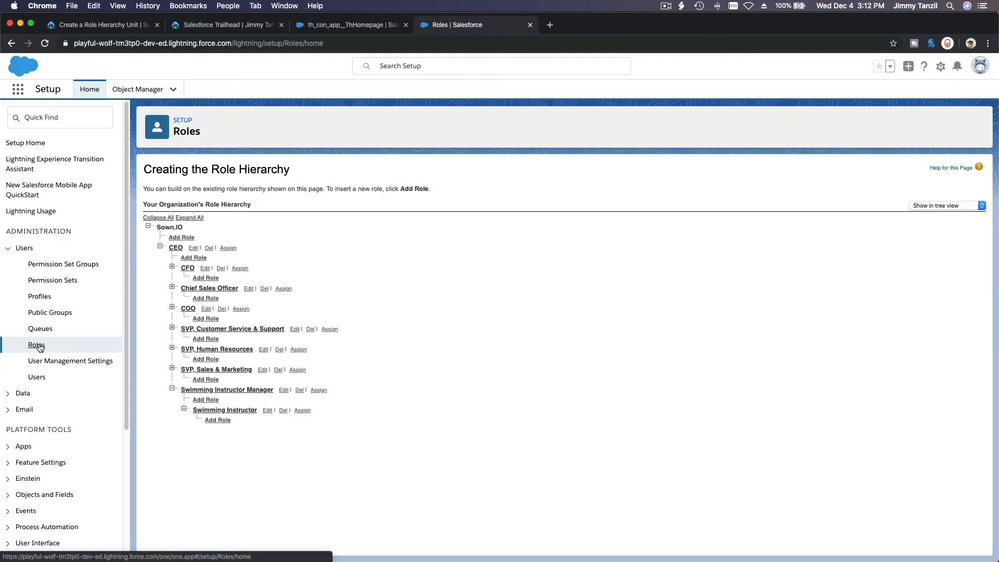
click(173, 389)
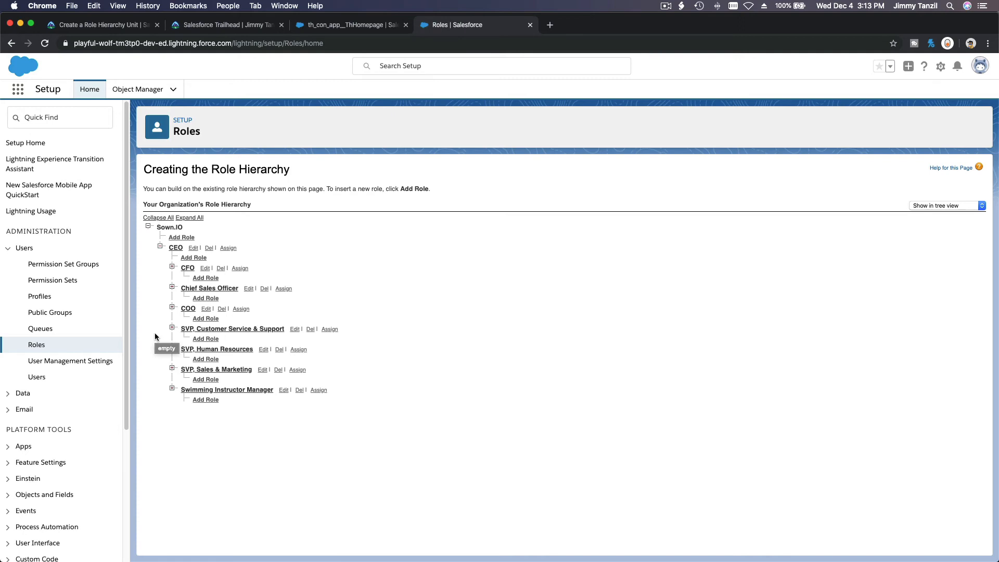
click(202, 299)
text(ales Strategy Manager)
key(Tab)
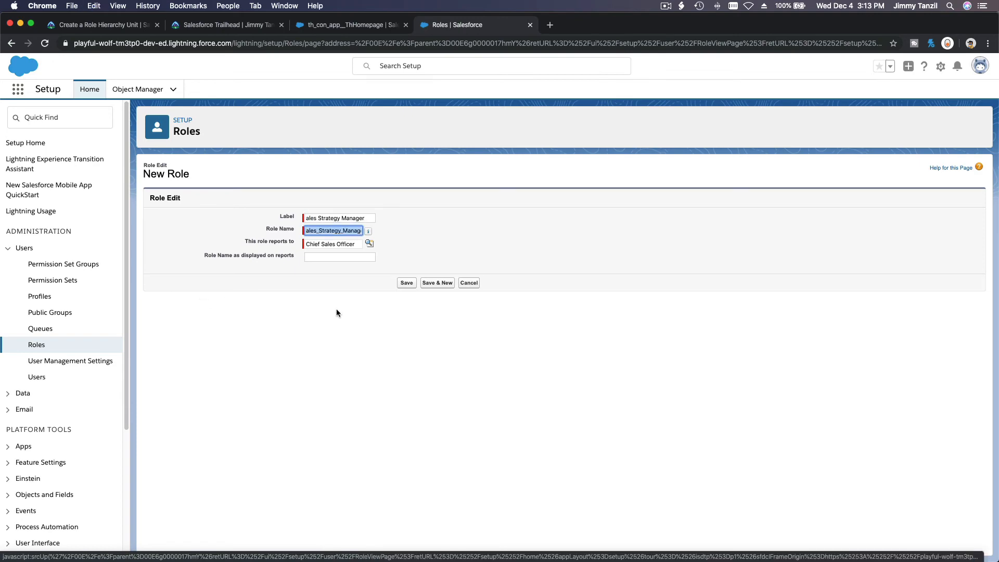
click(406, 283)
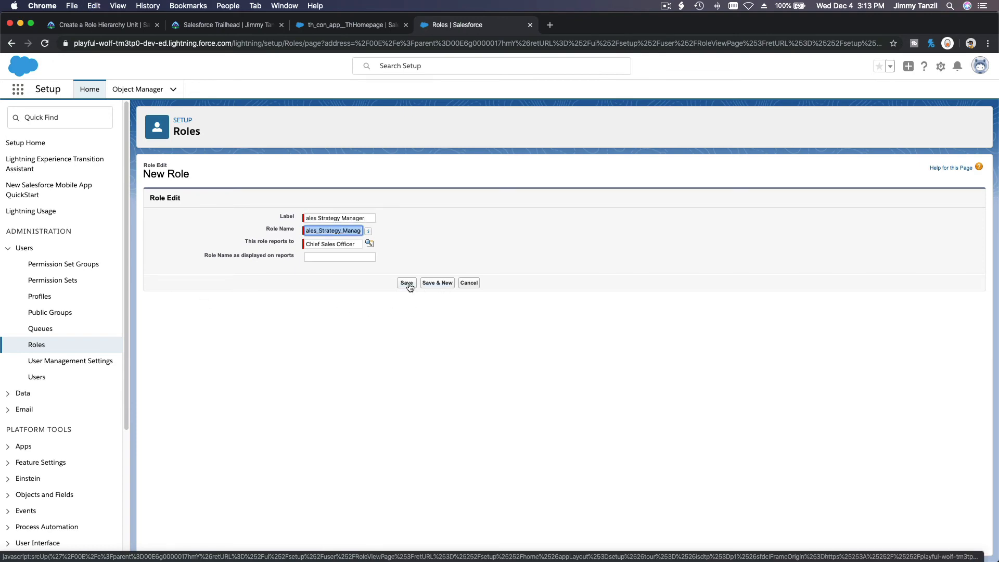
Reopen the role hierarchy, copy the label "Training Coordinator" from the Trailhead challenge requirements, and return to the hierarchy
click(35, 345)
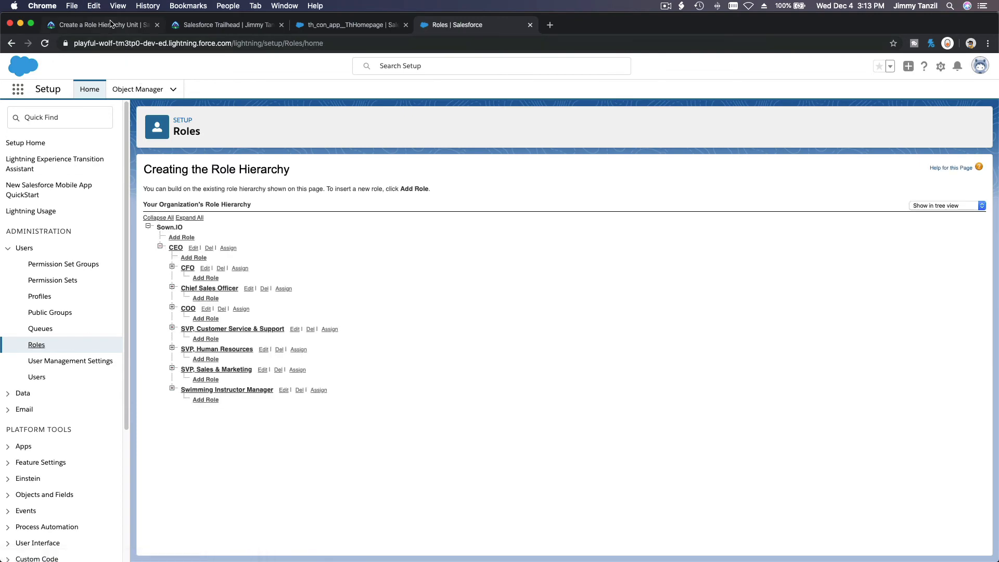
click(109, 24)
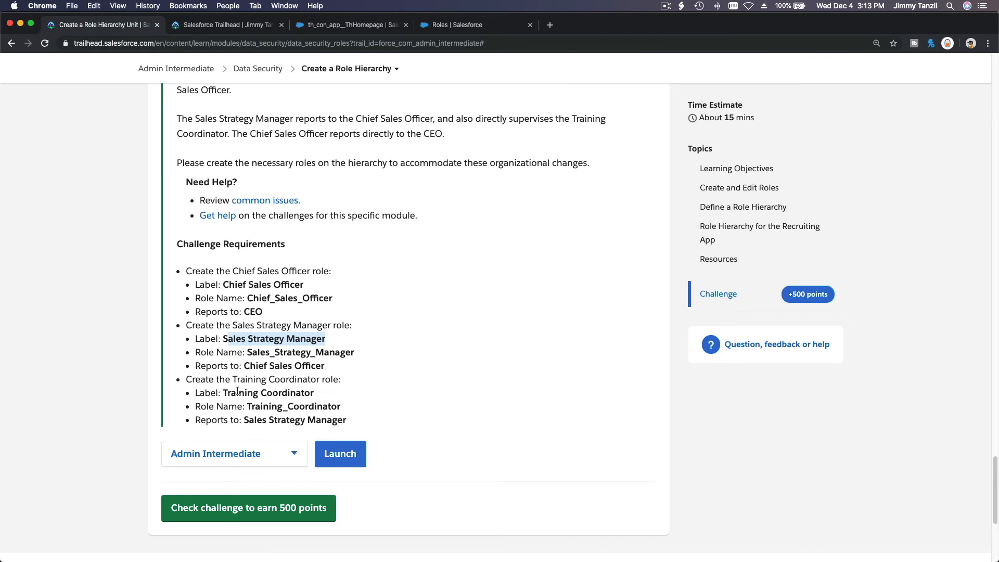
drag(223, 392, 314, 394)
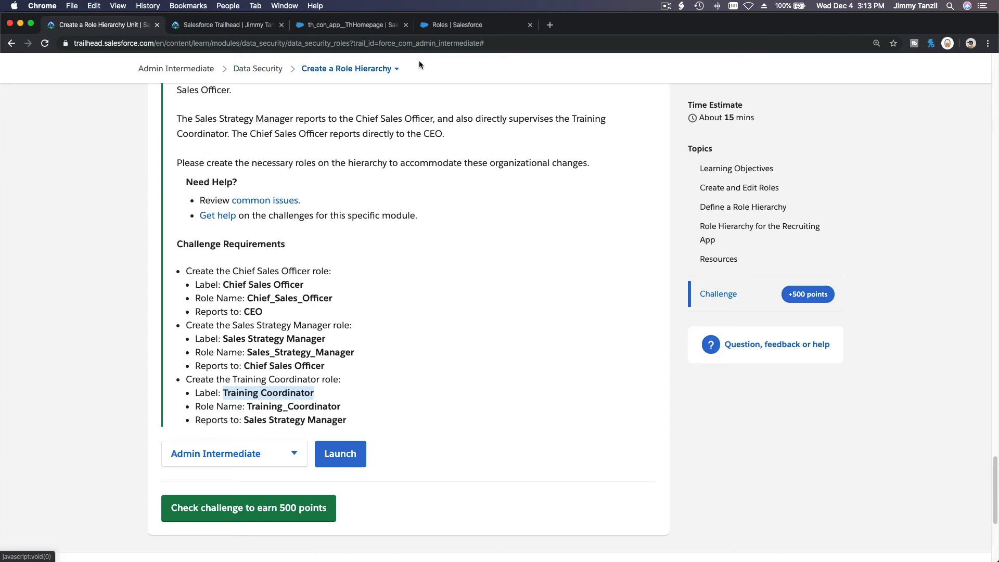
click(441, 25)
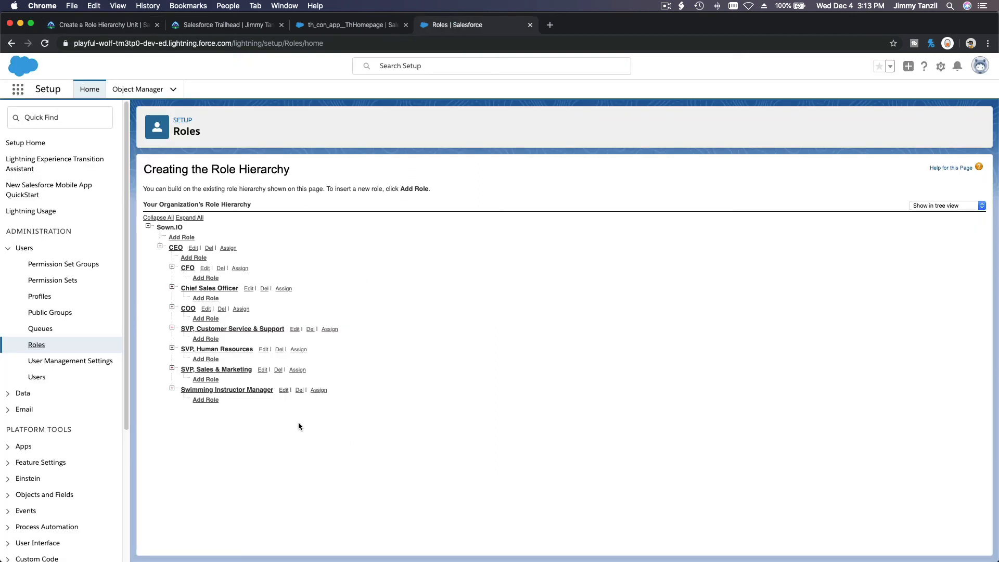
Correct the role under the Chief Sales Officer to label "Sales Strategy Manager" and role name "Sales_Strategy_Manager", and save it
click(172, 287)
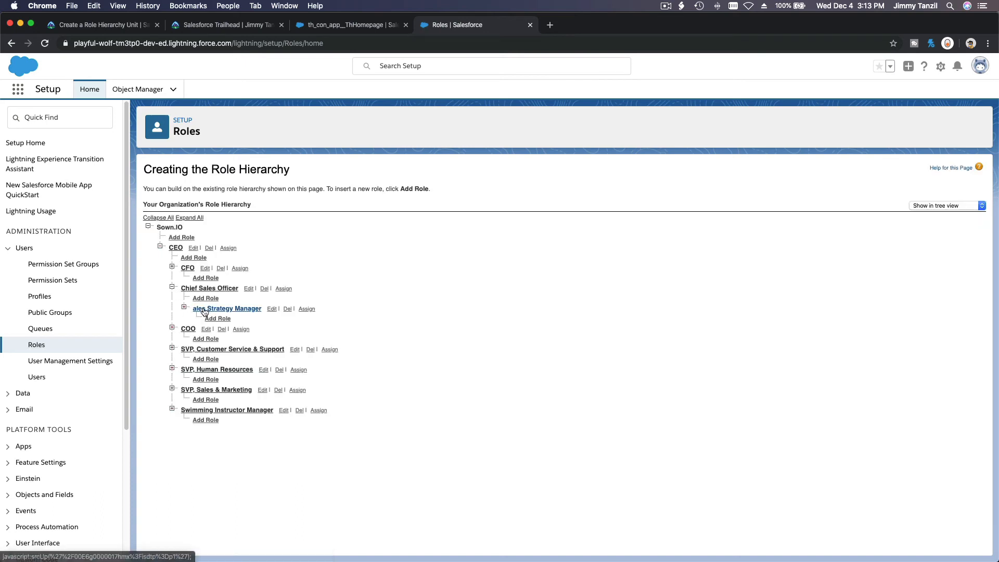
click(273, 309)
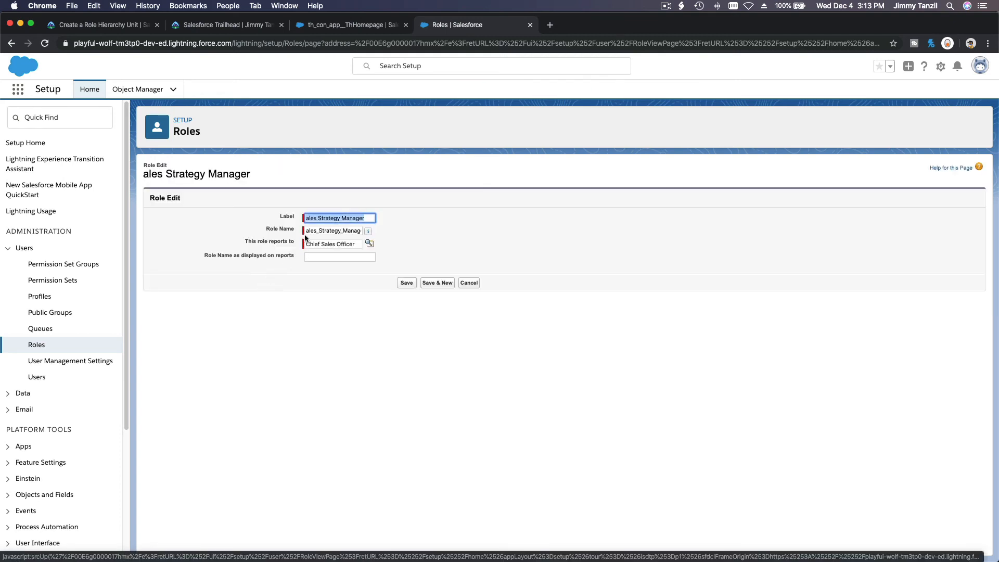
click(308, 218)
text(S)
key(Tab)
text(S)
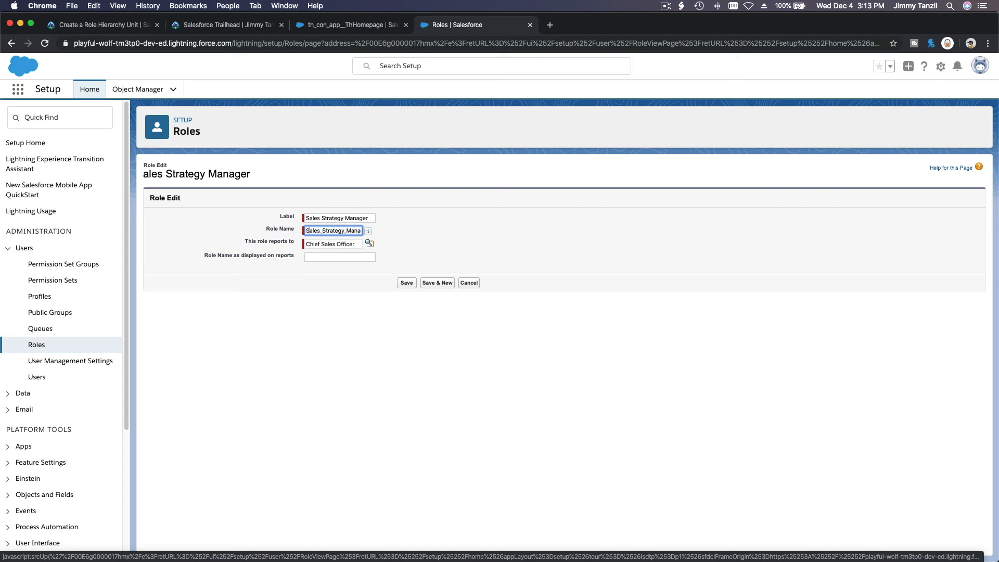
click(408, 284)
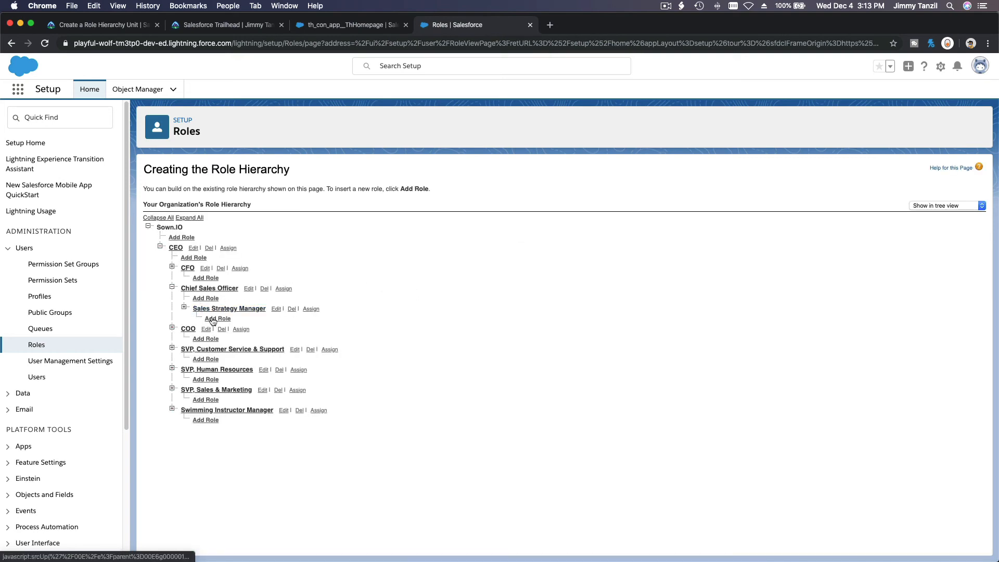
Create and save a "Training Coordinator" role reporting to the Sales Strategy Manager, and reopen the role hierarchy with the Sales Strategy Manager branch expanded
click(216, 318)
key(super+v)
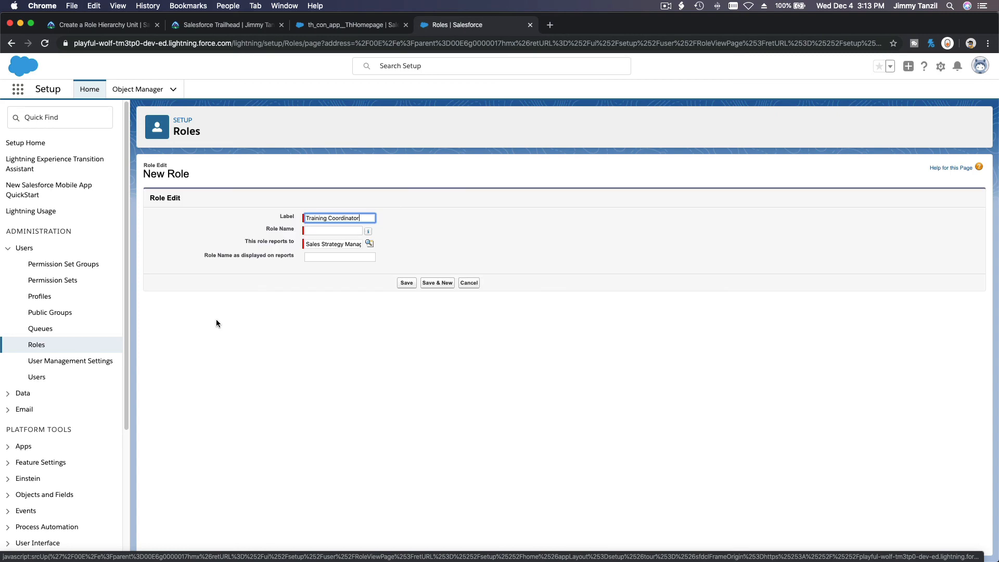
key(Tab)
key(Tab)
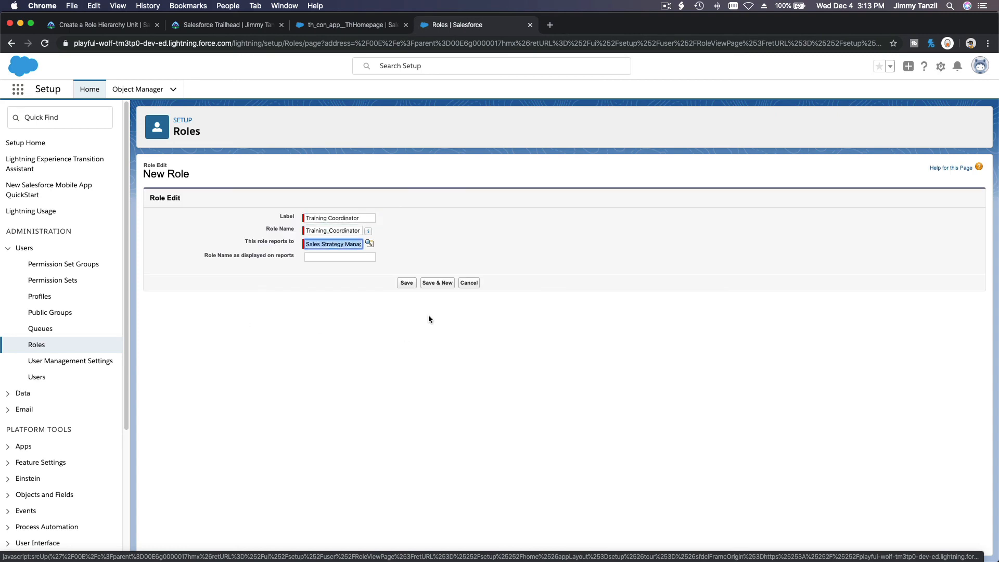
click(406, 282)
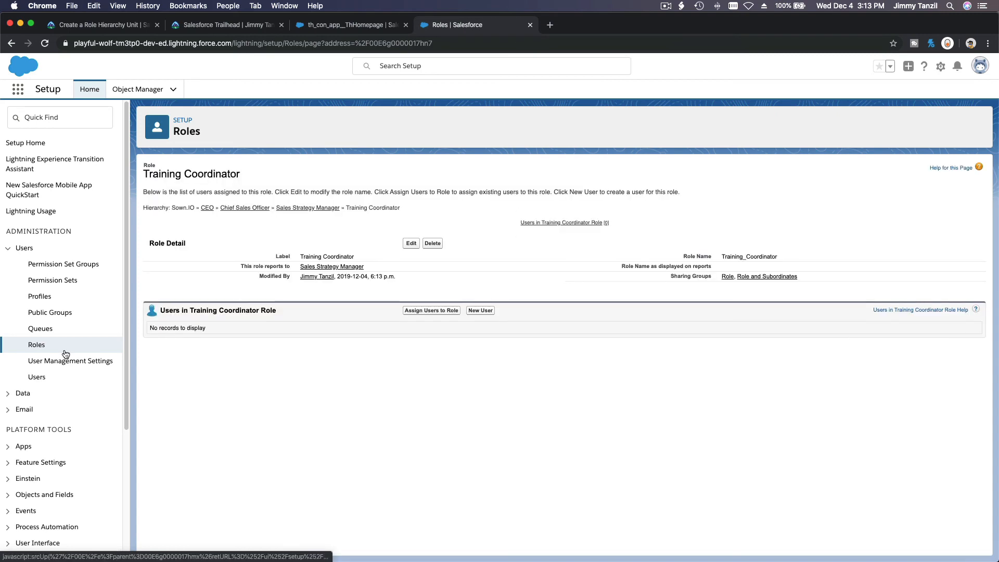
click(41, 343)
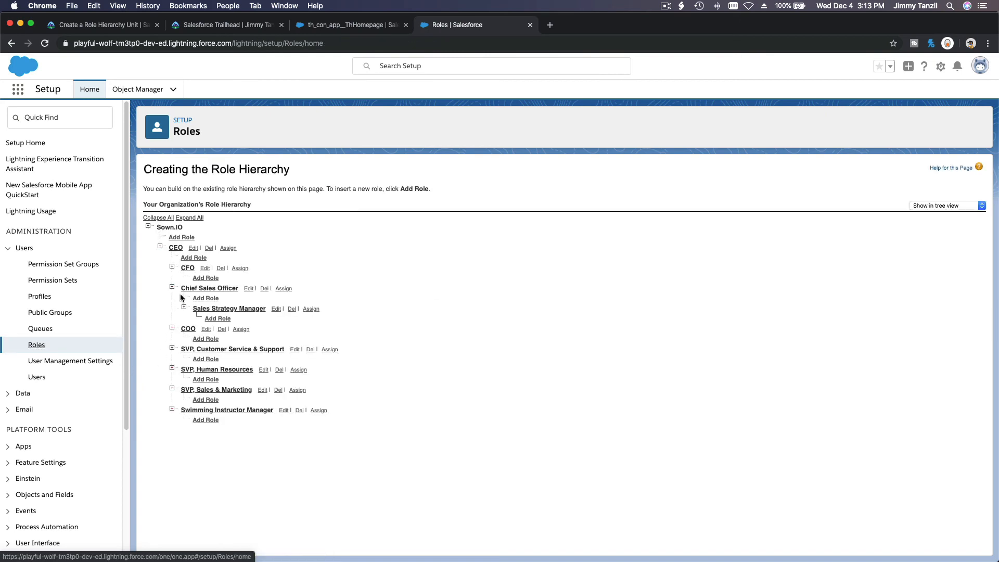
click(185, 307)
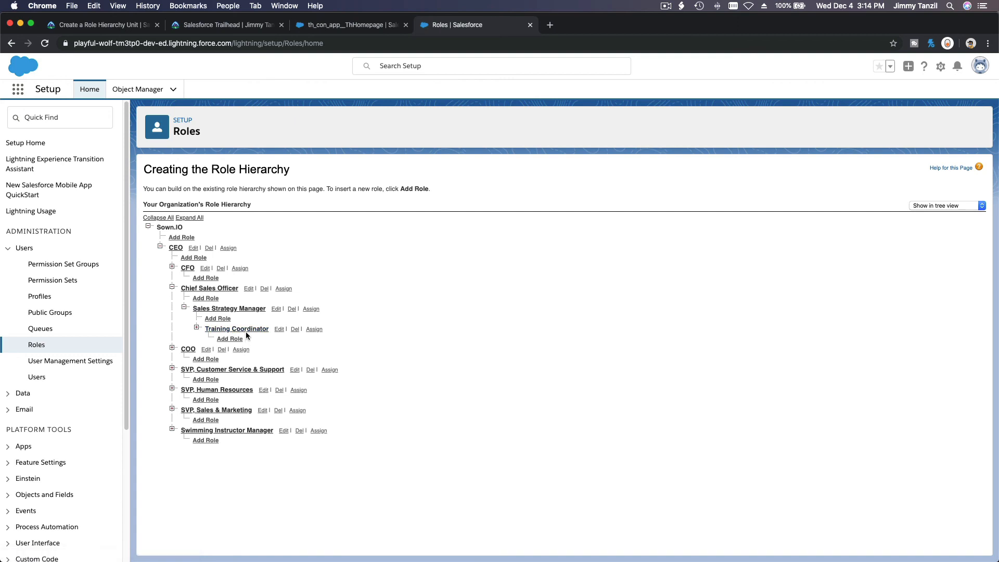
Return to the Create a Role Hierarchy unit in Trailhead and submit the challenge for checking to earn 500 points
click(92, 26)
click(467, 369)
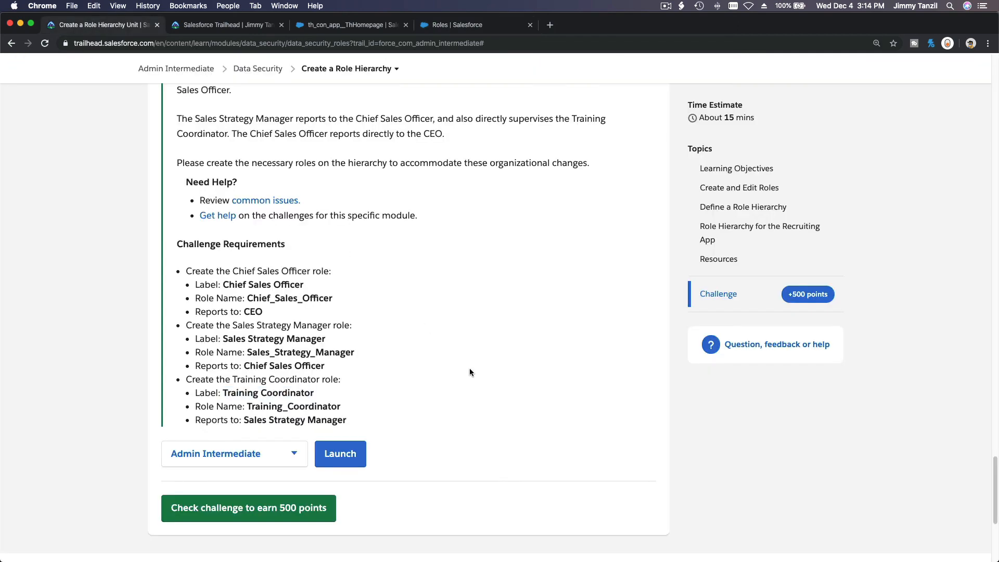
click(273, 515)
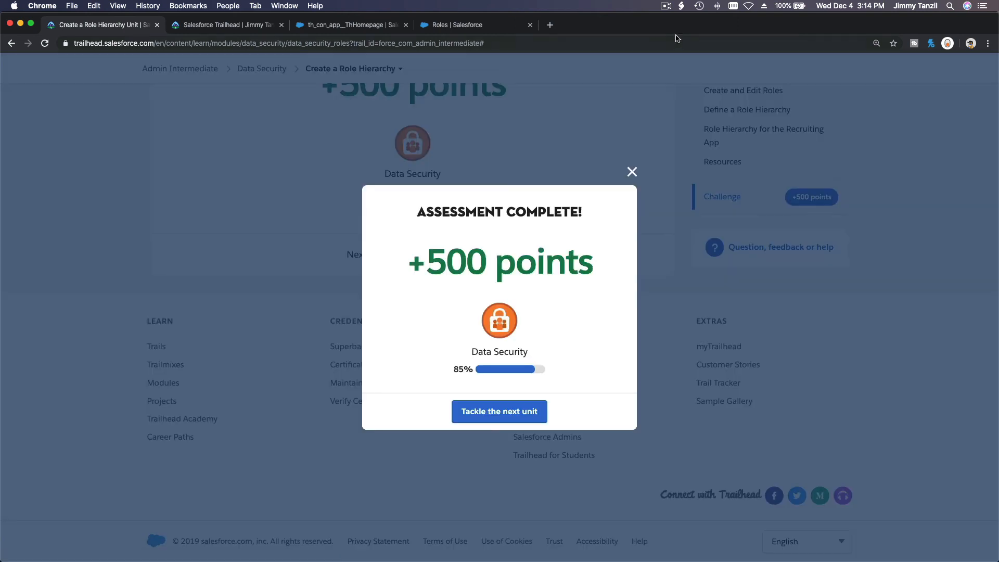
click(665, 5)
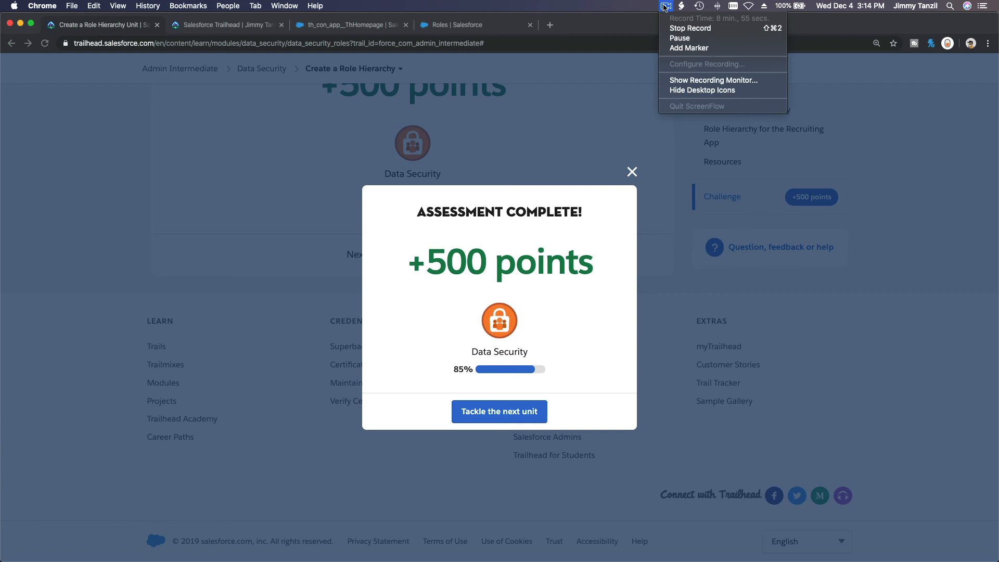
click(679, 29)
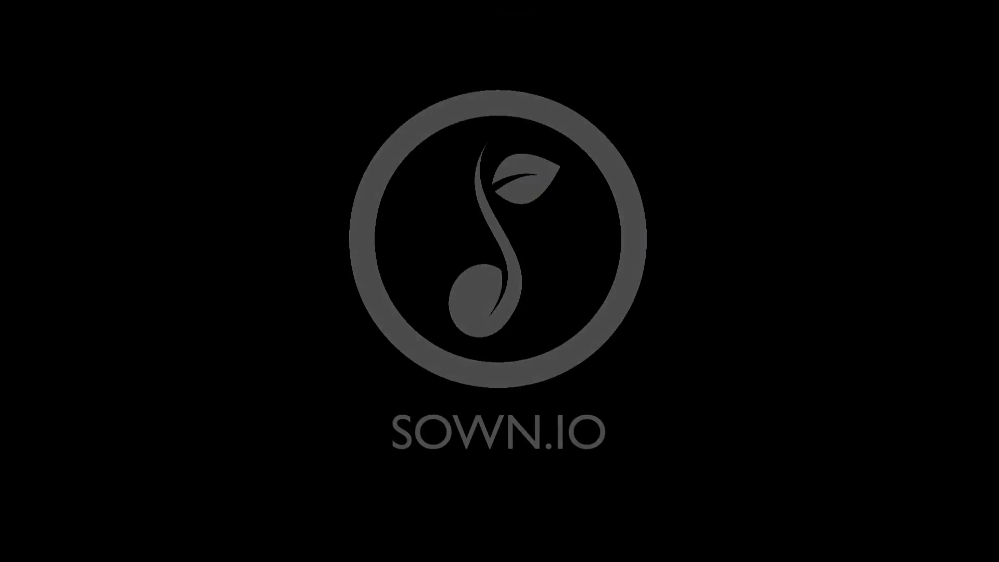